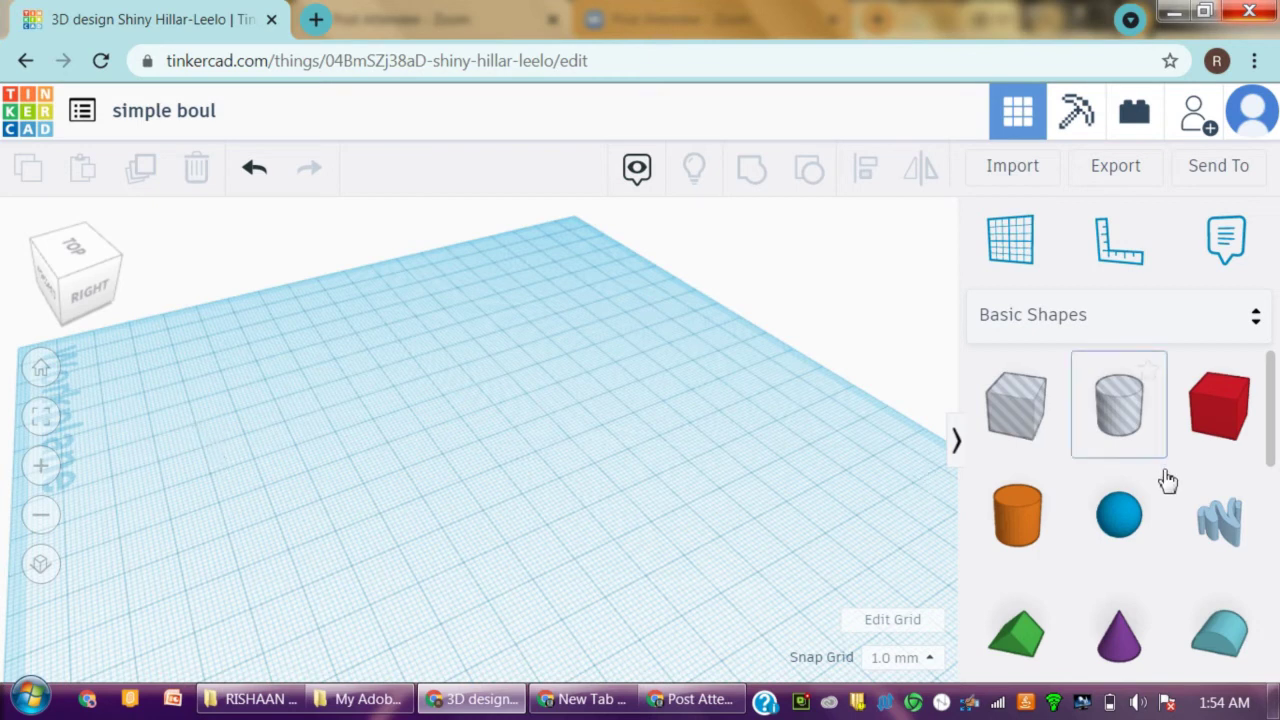
# Place a solid half sphere on the front part of the workplane.
pyautogui.scroll(-5, 1163, 471)
pyautogui.moveTo(1010, 443); pyautogui.dragTo(474, 531)
pyautogui.scroll(2, 474, 531)
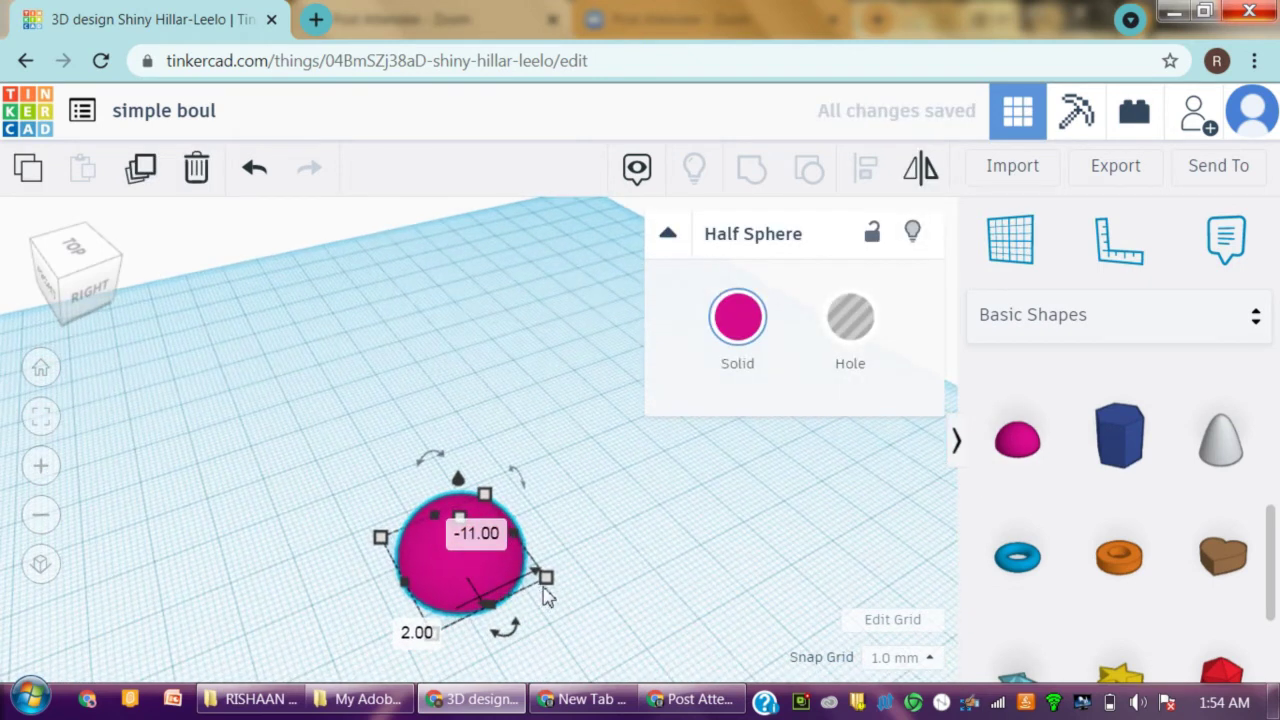
pyautogui.scroll(-2, 556, 585)
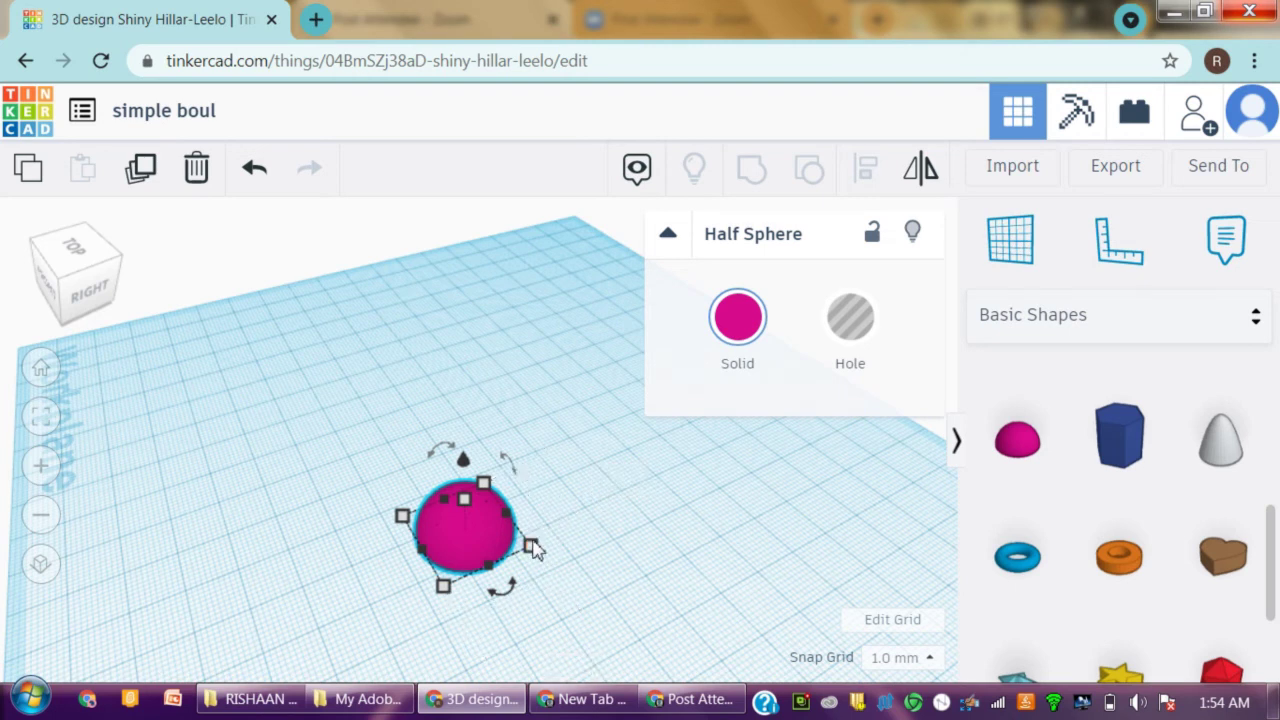
# Set both the length and the width of the half sphere's base to 40 mm.
pyautogui.click(598, 474)
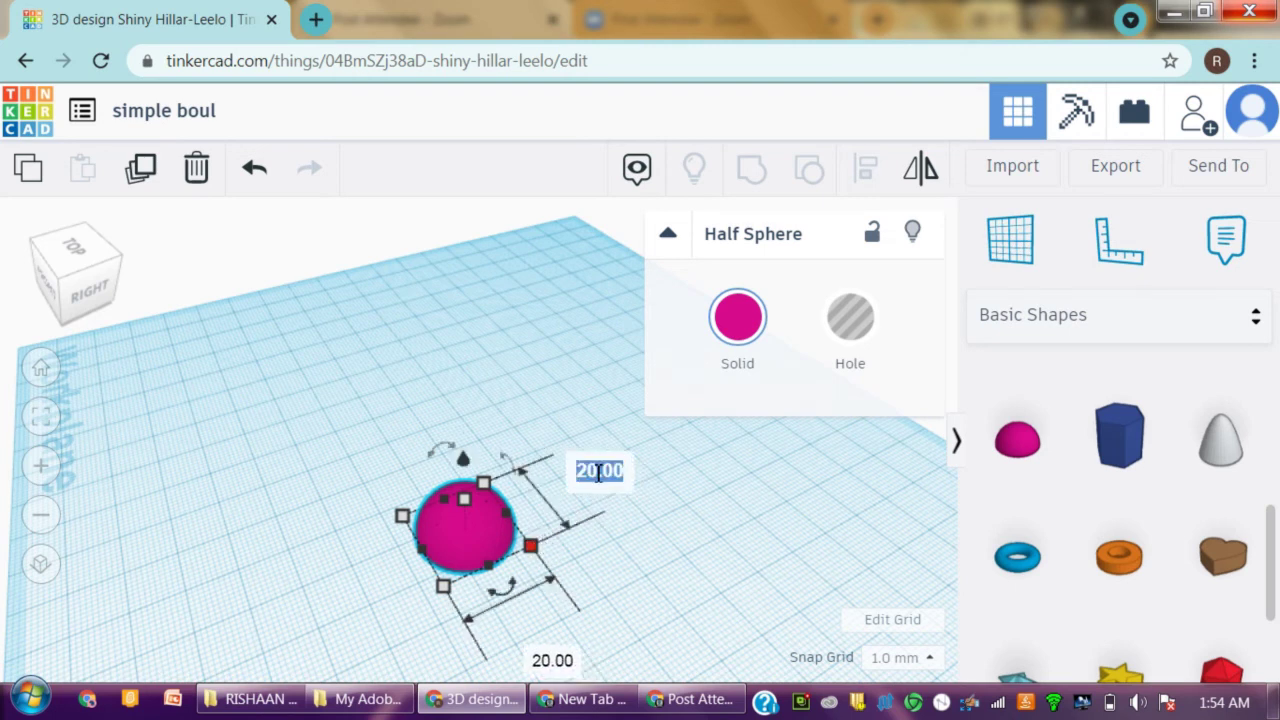
pyautogui.write('40')
pyautogui.press('Return')
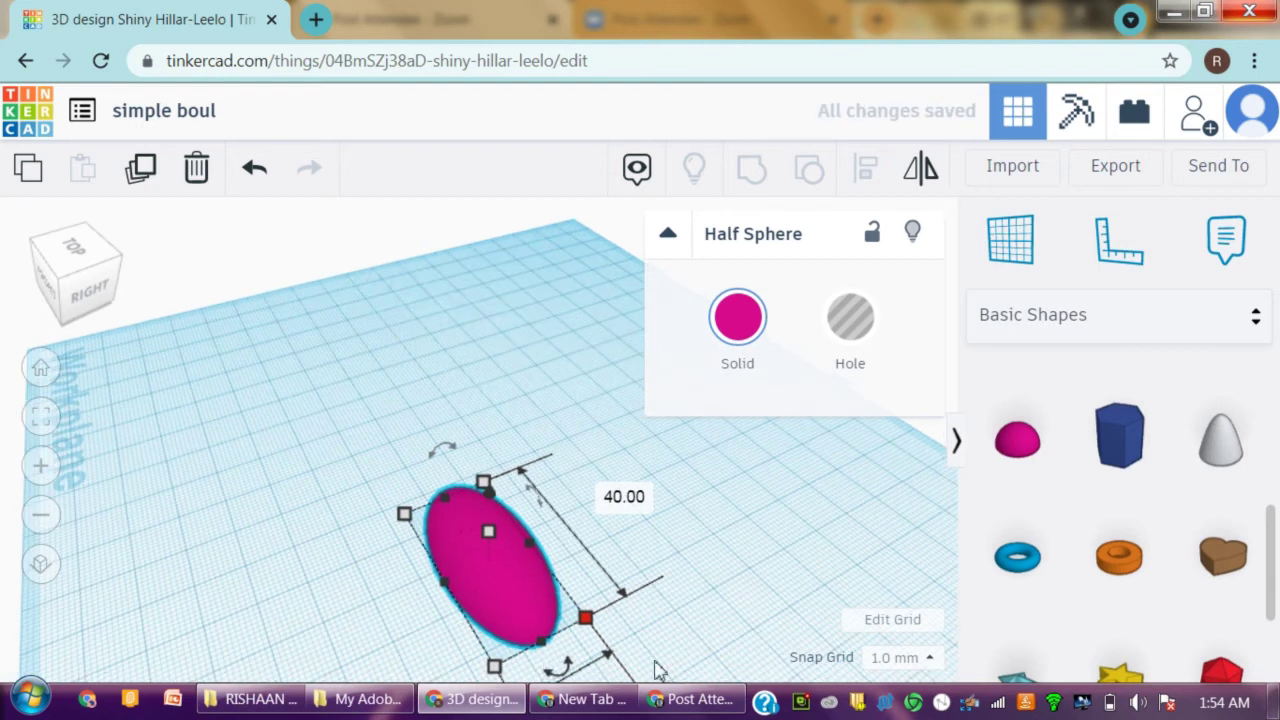
pyautogui.scroll(-5, 600, 660)
pyautogui.click(582, 646)
pyautogui.write('40')
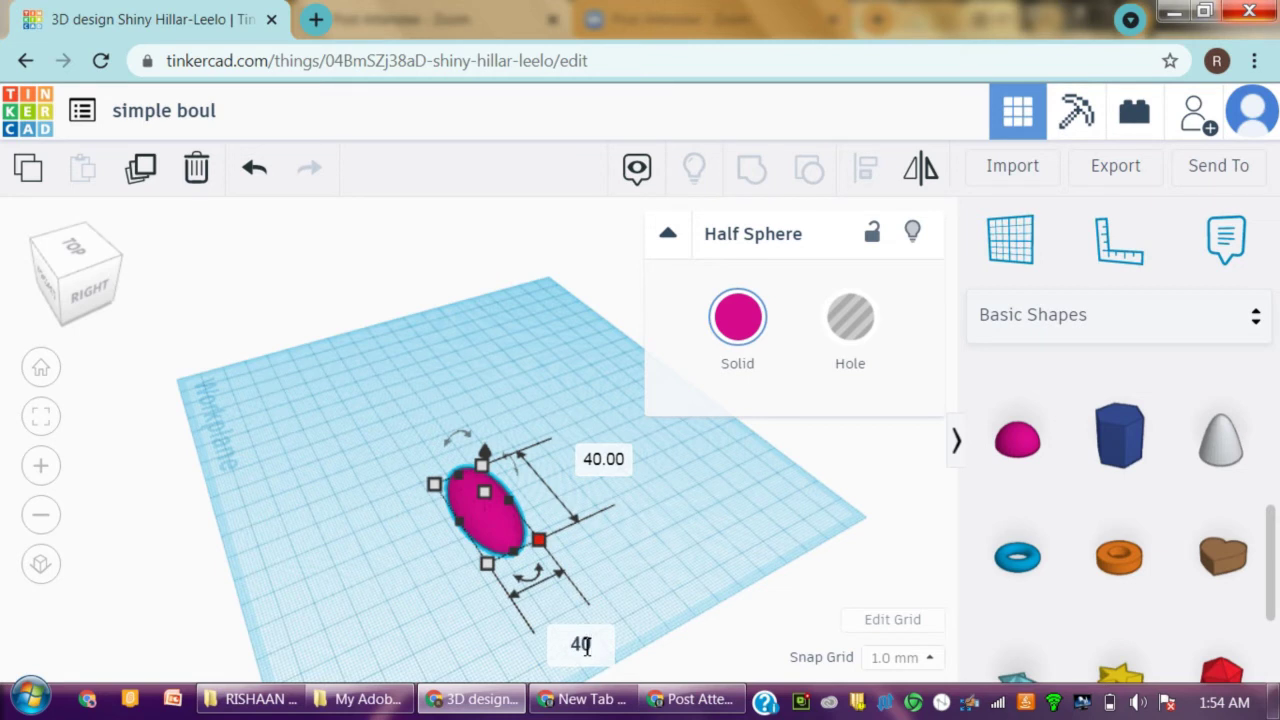
pyautogui.press('Return')
pyautogui.scroll(3, 466, 560)
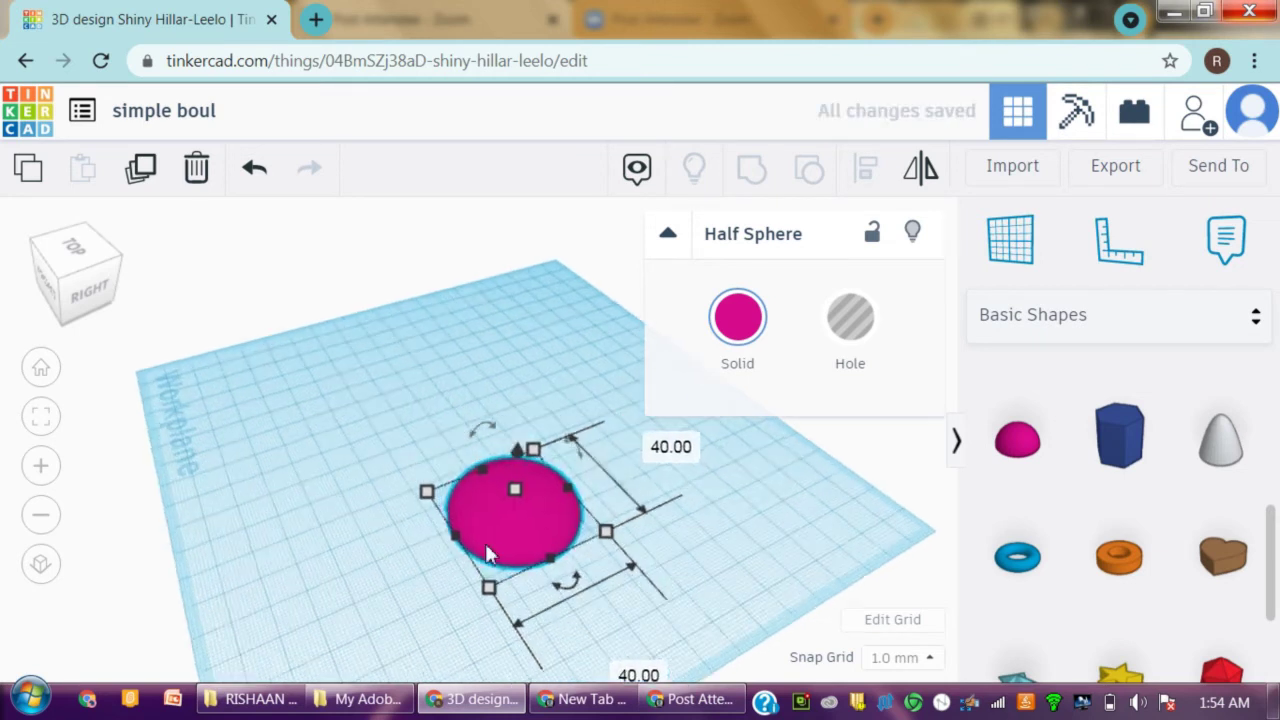
# Stretch the half sphere vertically to a height of 19 mm.
pyautogui.moveTo(728, 598); pyautogui.dragTo(594, 531, button='right')
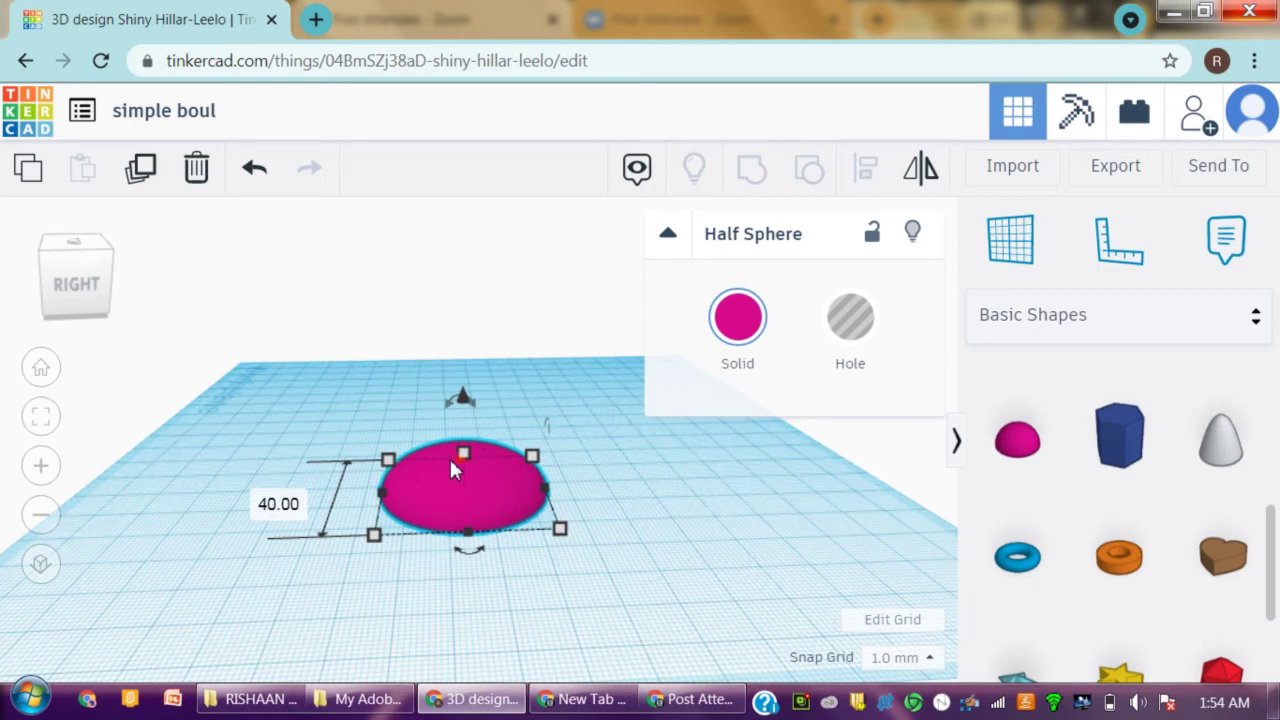
pyautogui.moveTo(465, 449); pyautogui.dragTo(457, 427)
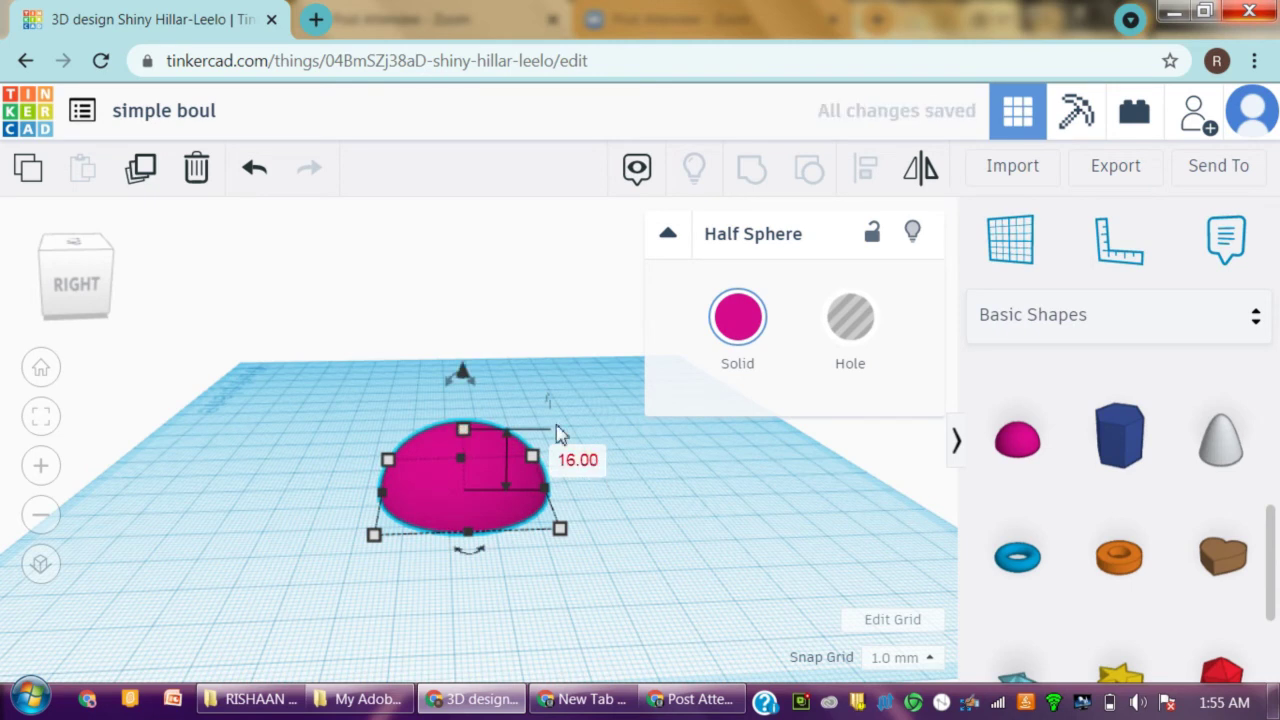
pyautogui.moveTo(683, 594); pyautogui.dragTo(580, 480, button='right')
pyautogui.moveTo(450, 410)
pyautogui.mouseDown()
pyautogui.moveTo(441, 398)
pyautogui.moveTo(458, 398)
pyautogui.mouseUp()
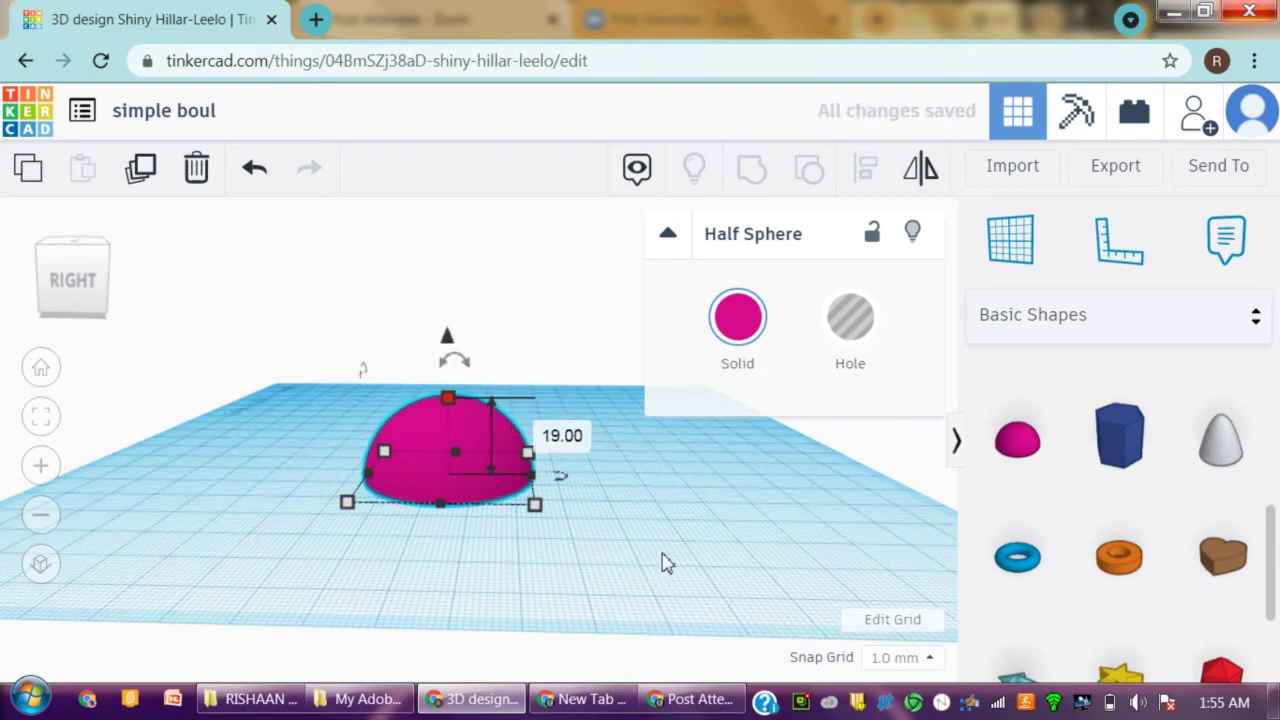
# Rotate the half sphere upside down so its flat face points up.
pyautogui.moveTo(640, 547); pyautogui.dragTo(686, 557, button='right')
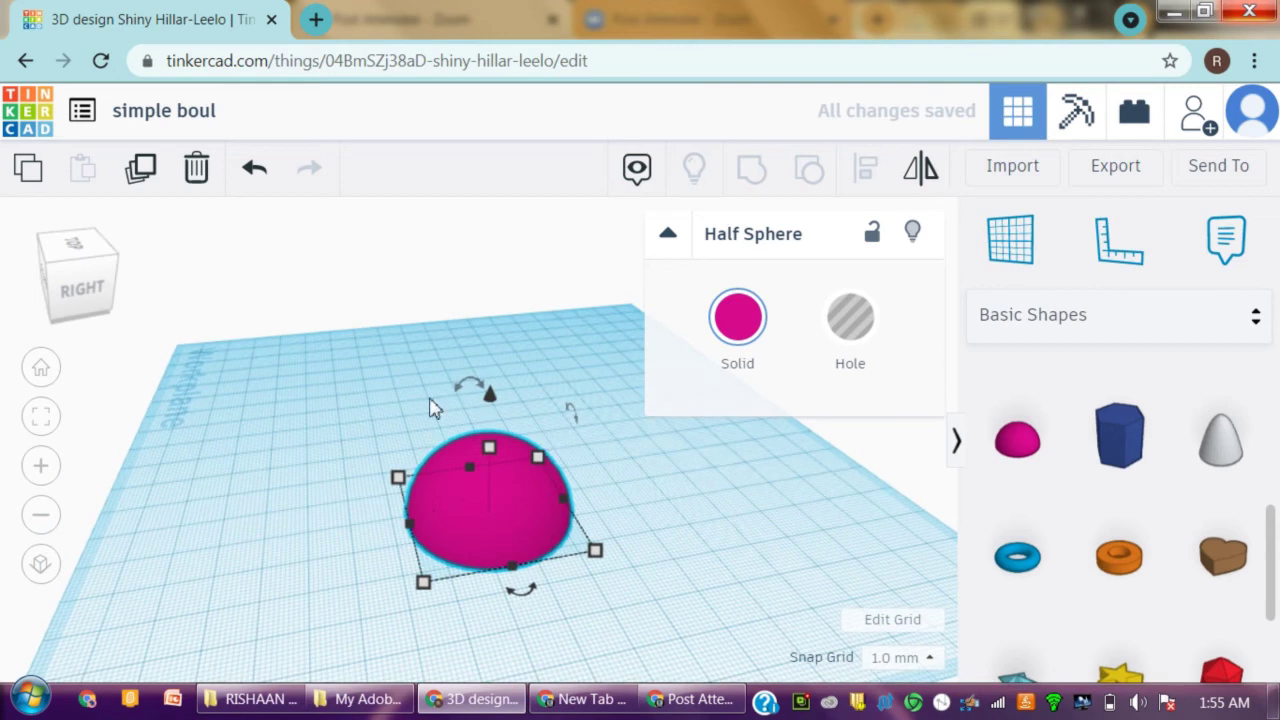
pyautogui.moveTo(462, 393); pyautogui.dragTo(468, 548)
pyautogui.moveTo(669, 531); pyautogui.dragTo(670, 598, button='right')
# Duplicate the half sphere in place and shrink the copy slightly at its base to leave a rim around it.
pyautogui.moveTo(757, 578); pyautogui.dragTo(766, 509, button='right')
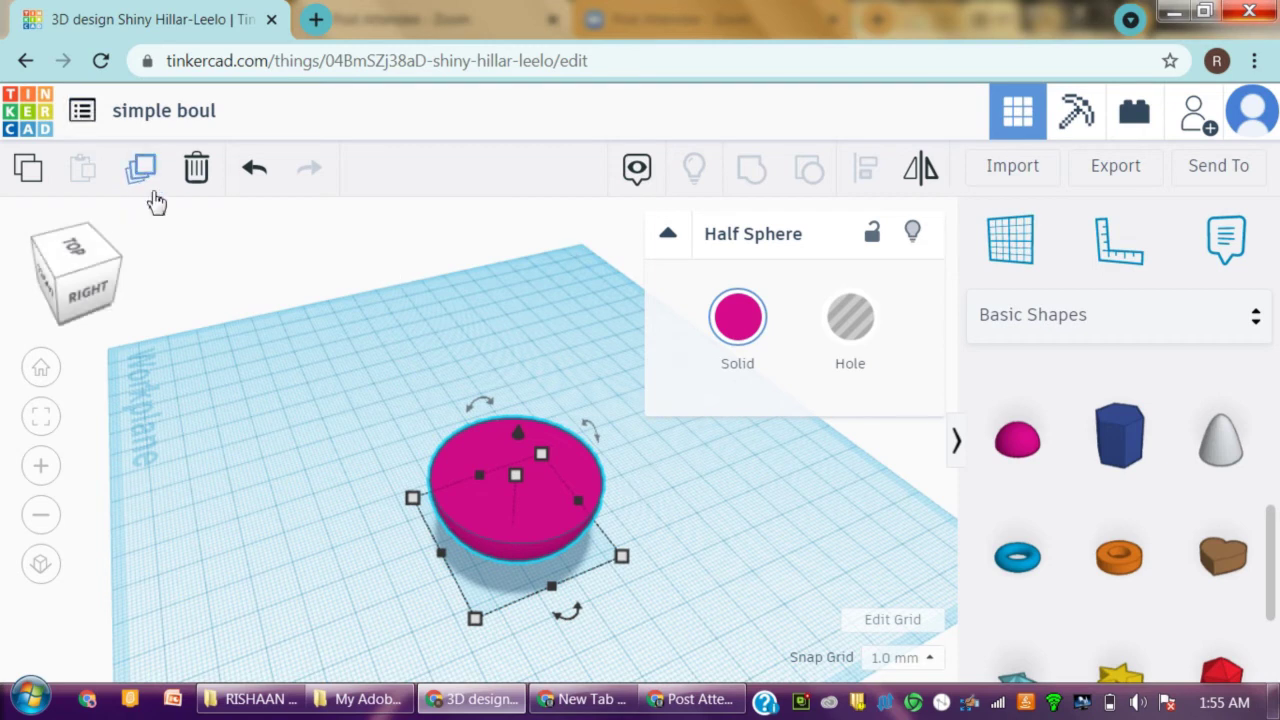
pyautogui.click(146, 182)
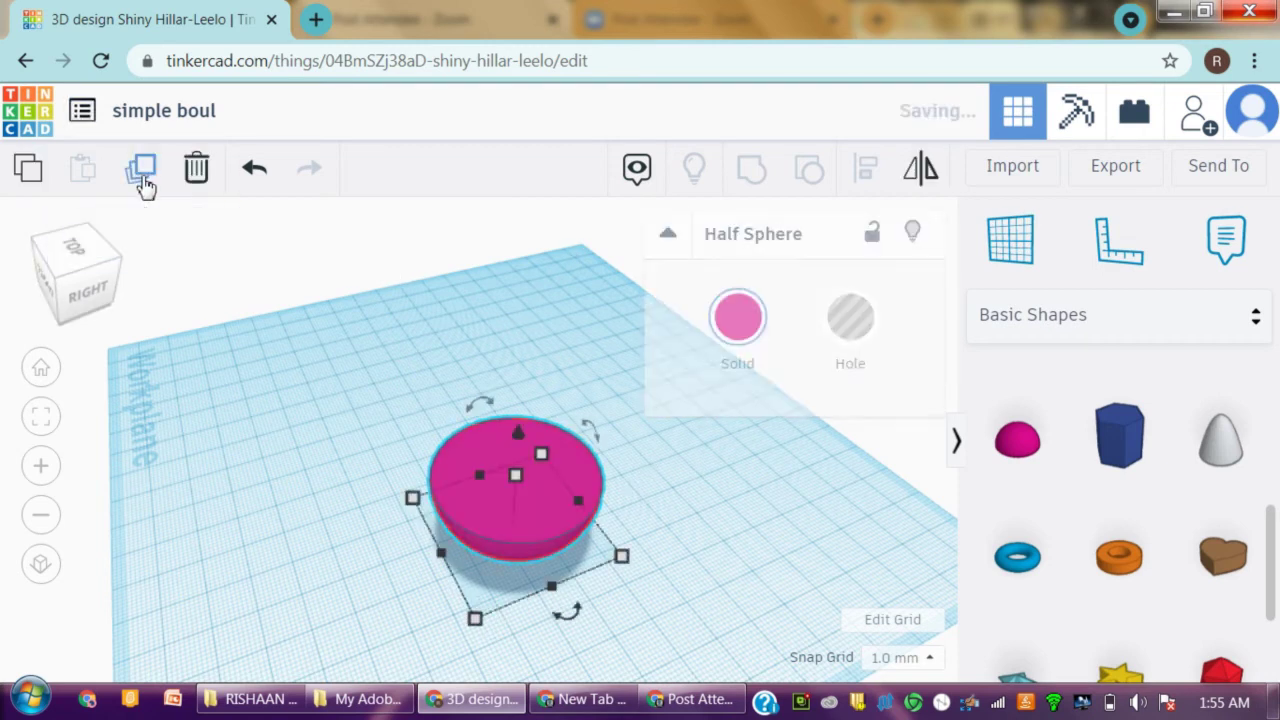
pyautogui.moveTo(478, 622); pyautogui.dragTo(490, 595)
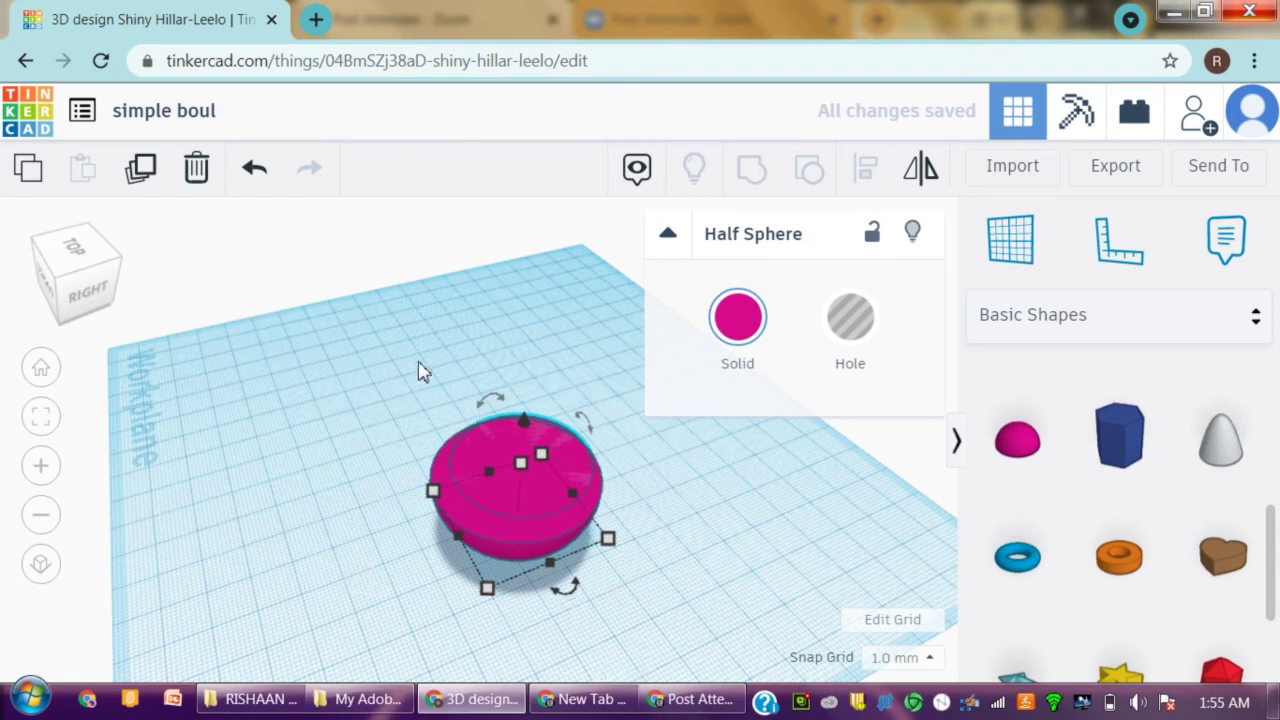
# Align the two half spheres so they are centred on each other along both horizontal axes.
pyautogui.moveTo(385, 325); pyautogui.dragTo(648, 620)
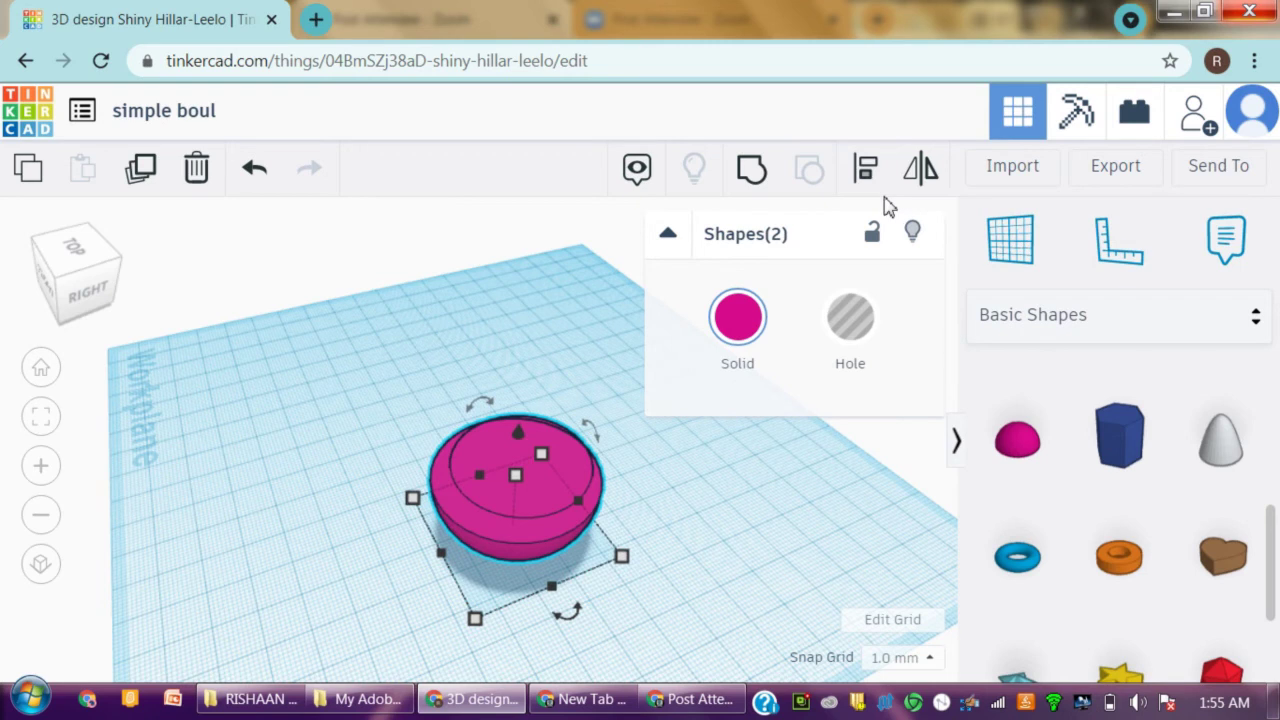
pyautogui.click(868, 176)
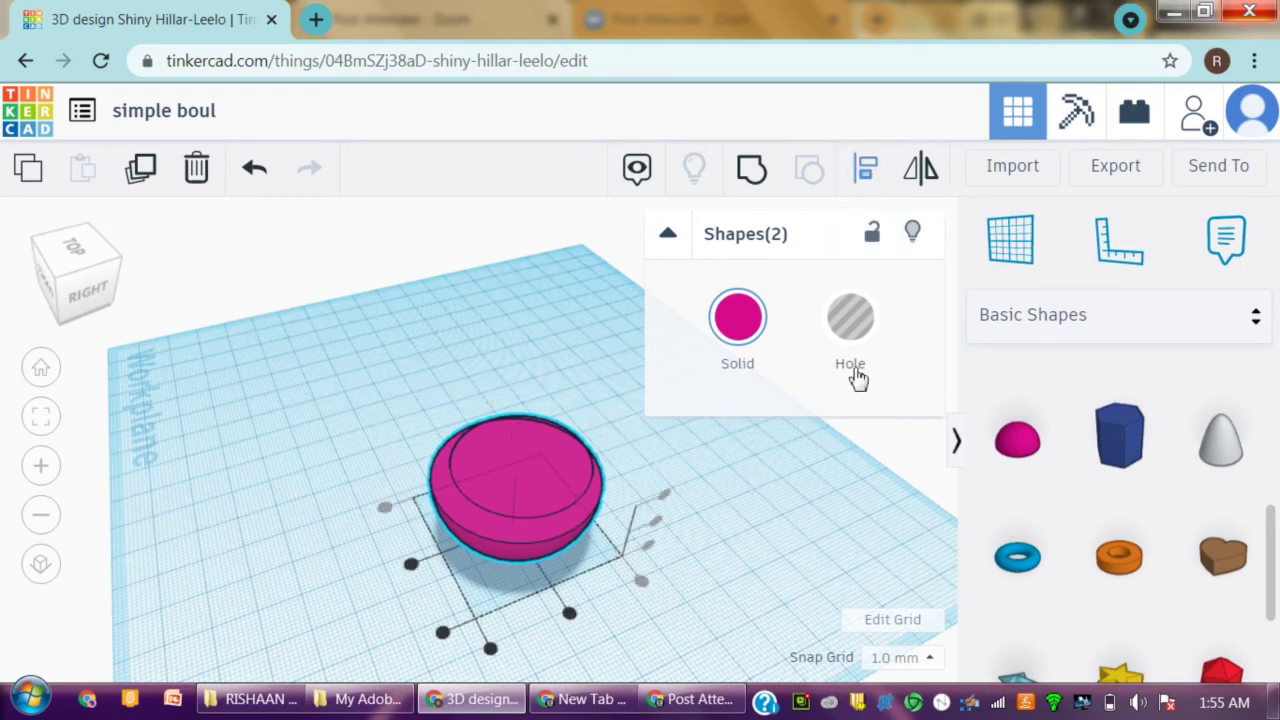
pyautogui.click(568, 616)
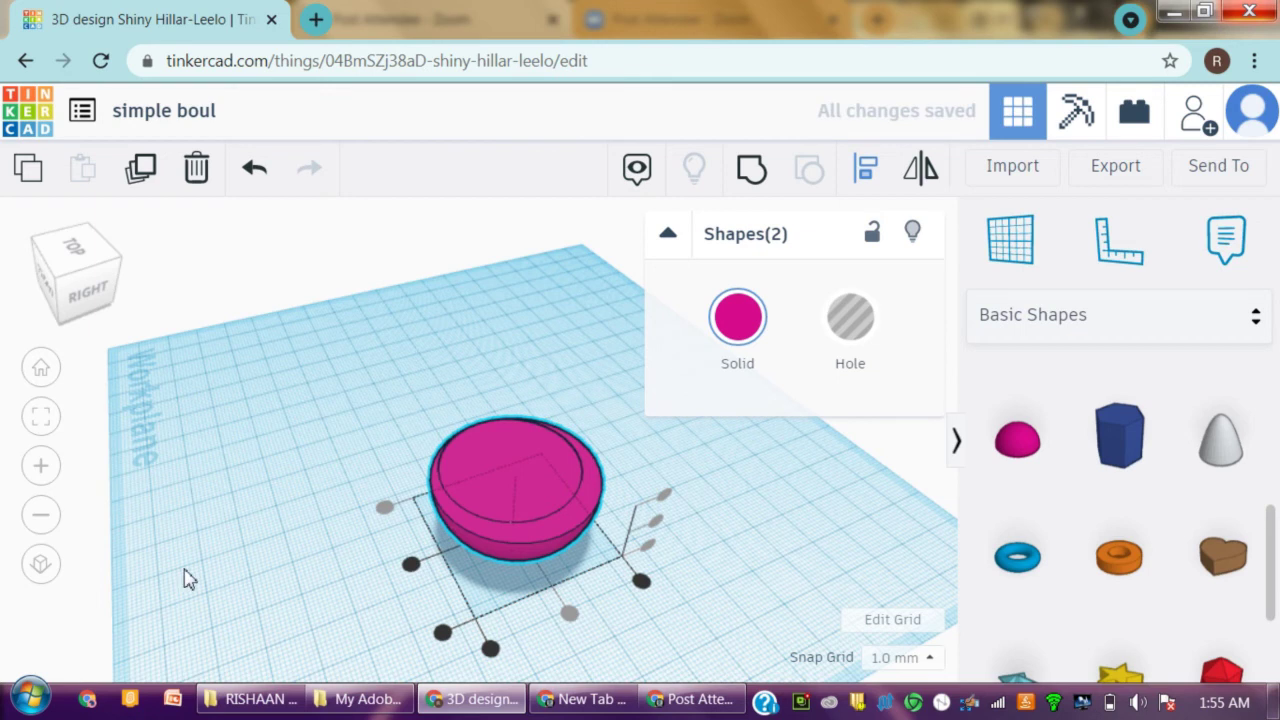
pyautogui.click(410, 567)
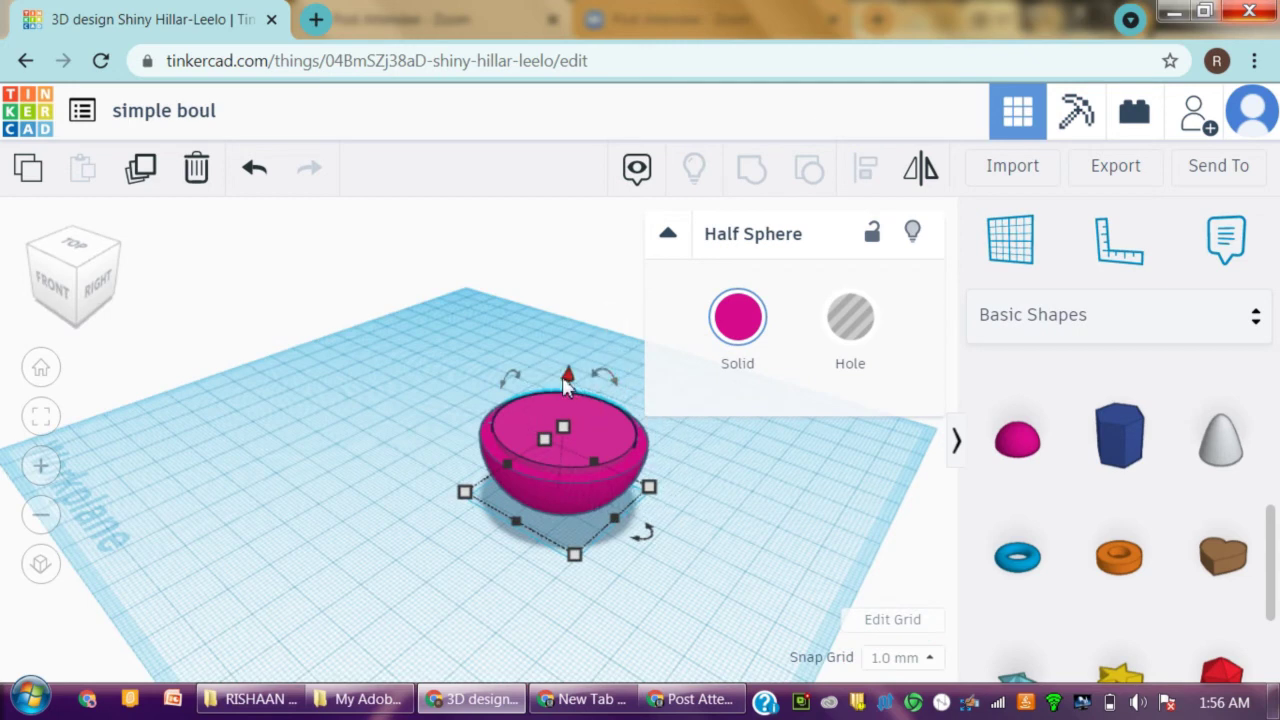
# Turn the smaller half sphere into a hole and group it with the larger one to hollow out the bowl.
pyautogui.moveTo(652, 430); pyautogui.dragTo(737, 543, button='right')
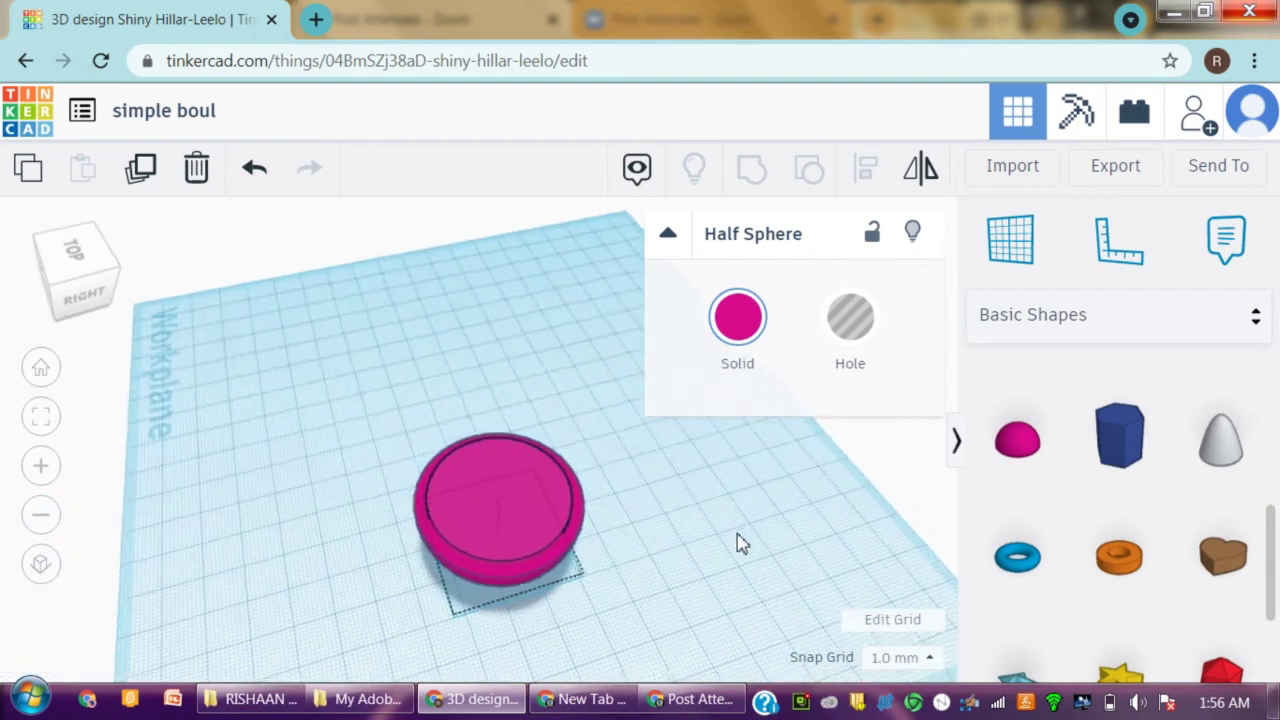
pyautogui.click(852, 330)
pyautogui.moveTo(751, 449); pyautogui.dragTo(338, 403, button='right')
pyautogui.moveTo(402, 378); pyautogui.dragTo(651, 546)
pyautogui.moveTo(651, 546); pyautogui.dragTo(793, 270, button='right')
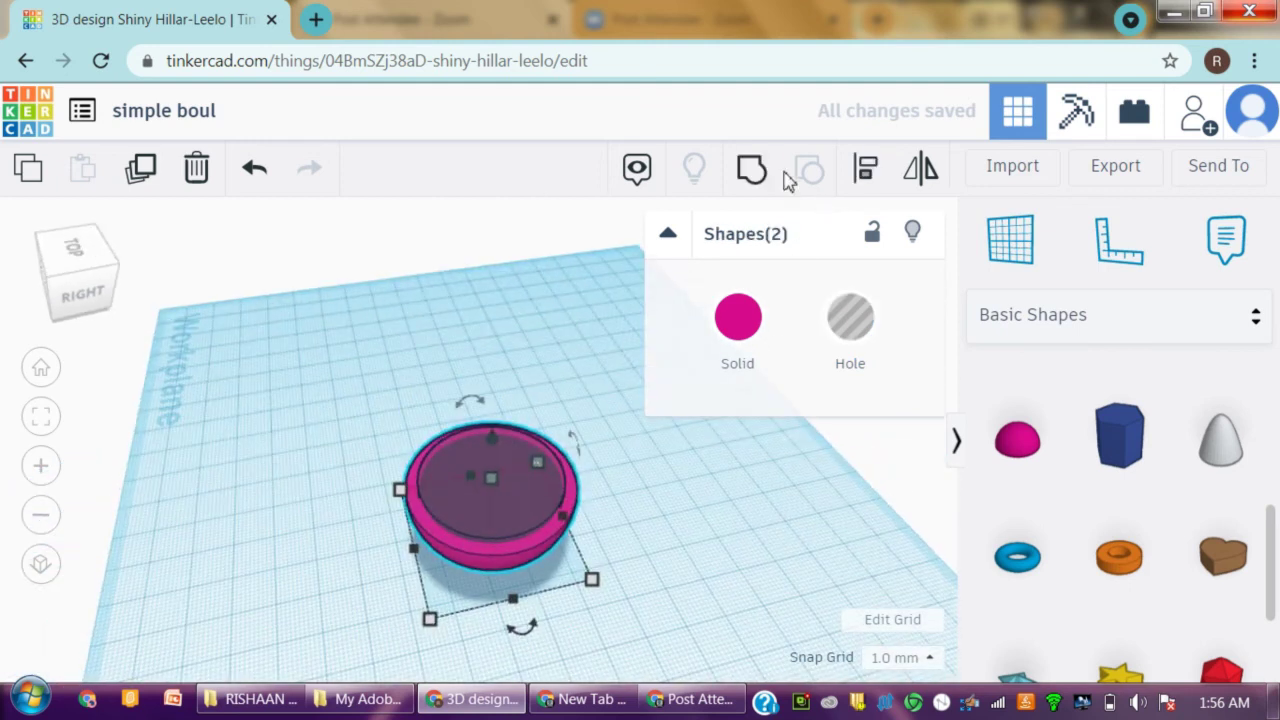
pyautogui.click(751, 170)
pyautogui.moveTo(714, 578); pyautogui.dragTo(767, 643, button='right')
pyautogui.scroll(1, 555, 602)
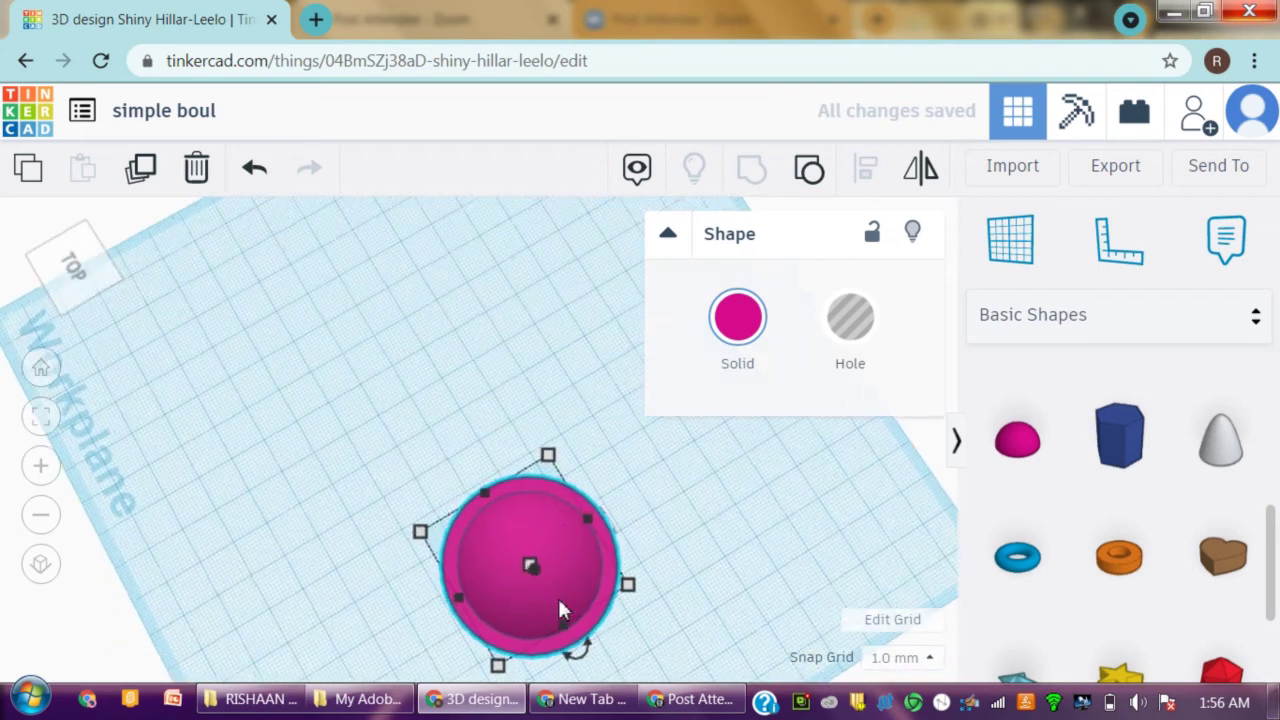
pyautogui.moveTo(559, 590); pyautogui.dragTo(461, 443, button='right')
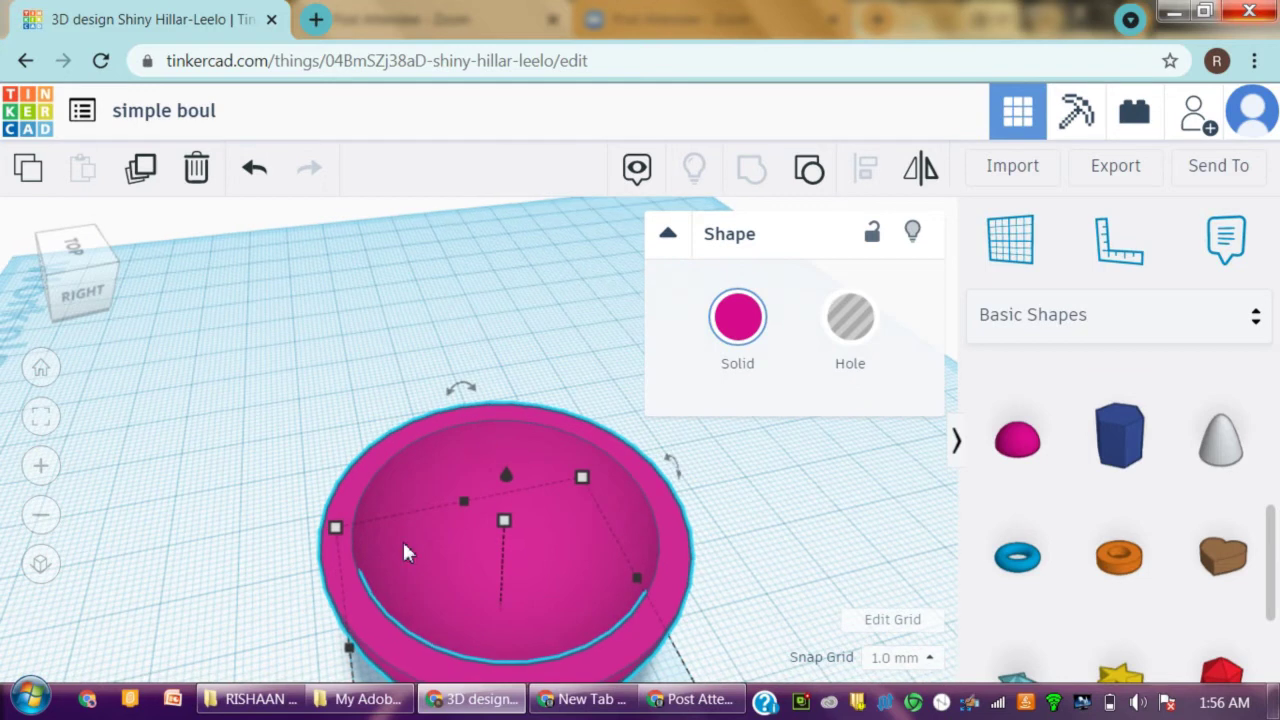
# Place a solid cylinder on the workplane in front of the bowl.
pyautogui.moveTo(672, 570); pyautogui.dragTo(330, 239, button='right')
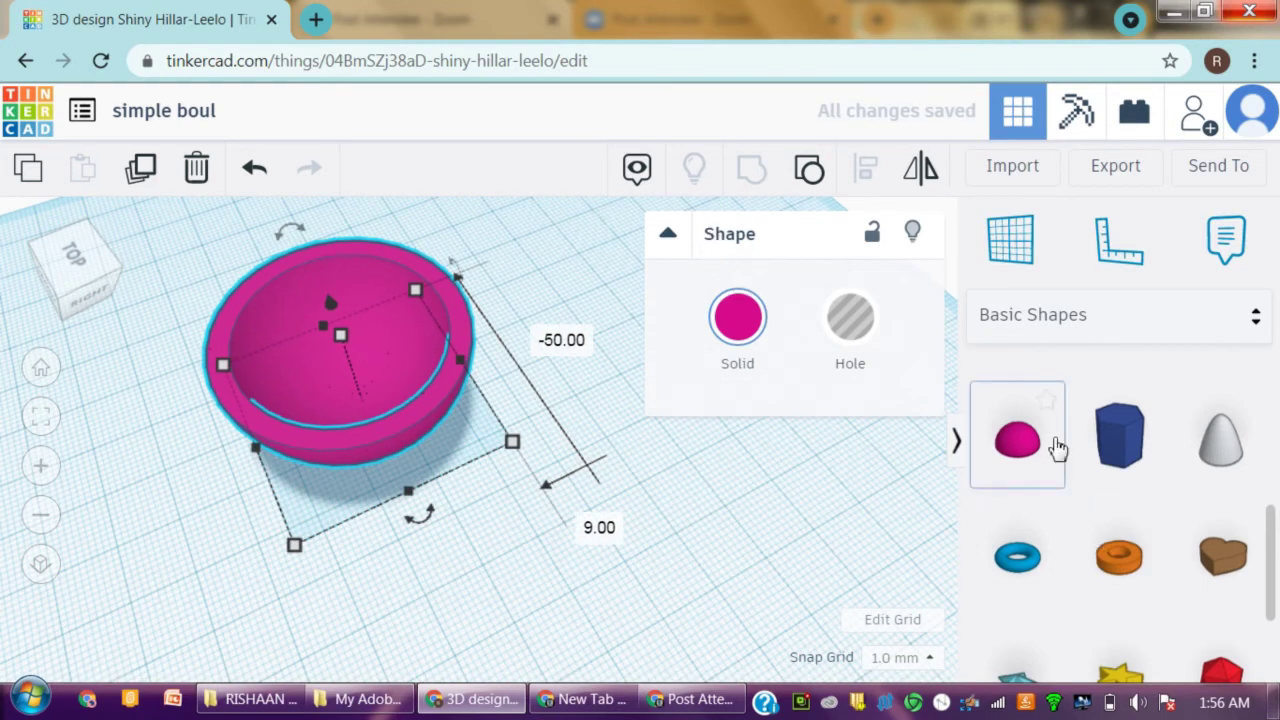
pyautogui.scroll(5, 1060, 440)
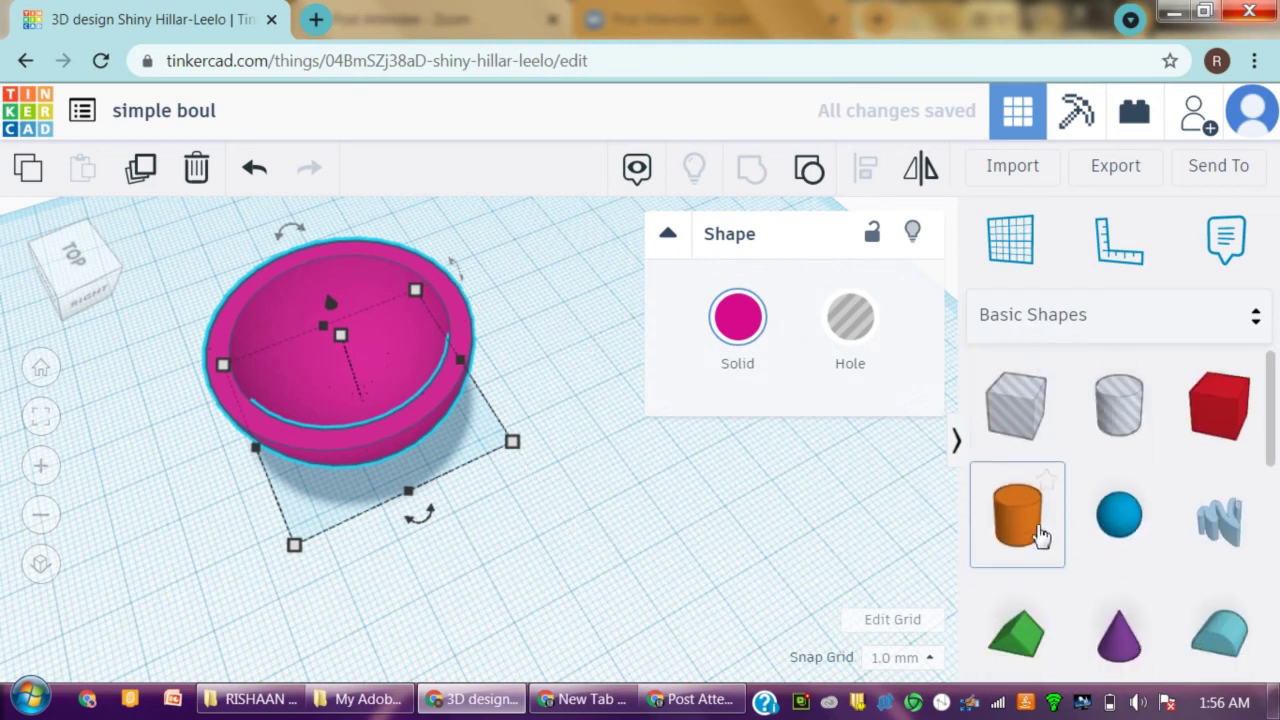
pyautogui.moveTo(905, 492); pyautogui.dragTo(573, 561)
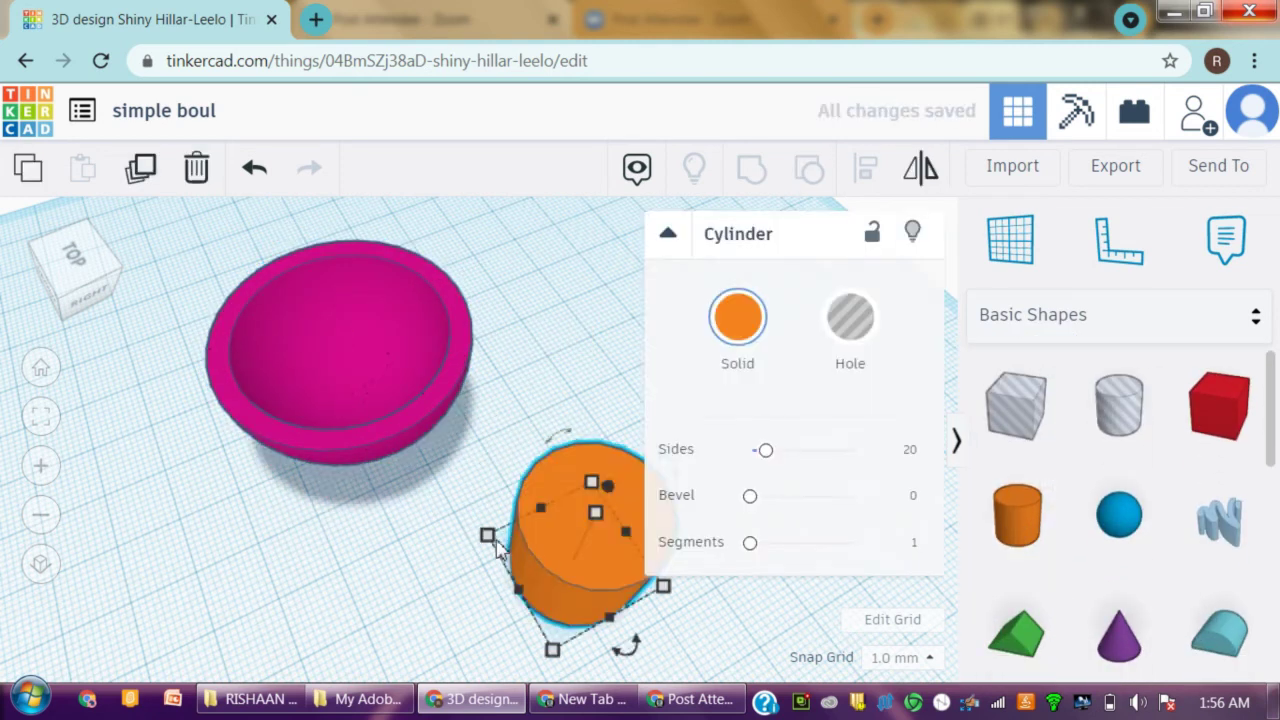
# Give the cylinder 64 sides and flatten it to a height of 3 mm.
pyautogui.moveTo(470, 580); pyautogui.dragTo(439, 478, button='right')
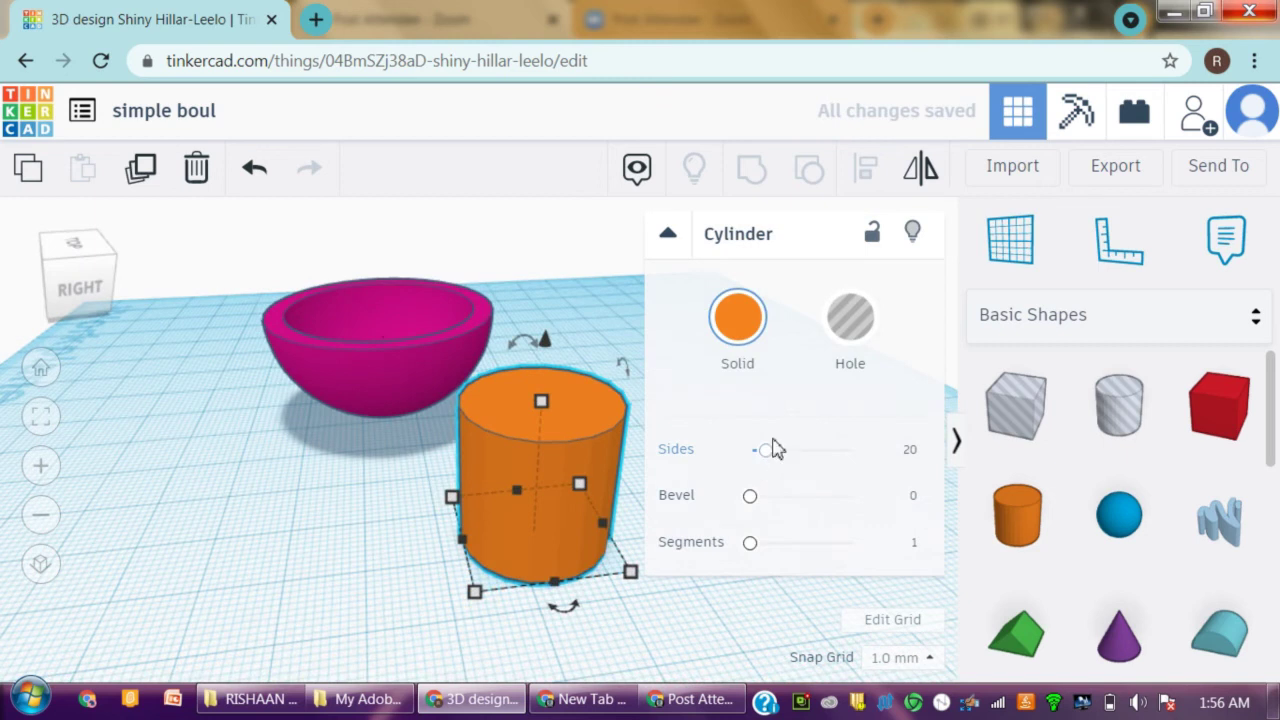
pyautogui.moveTo(781, 452); pyautogui.dragTo(914, 451)
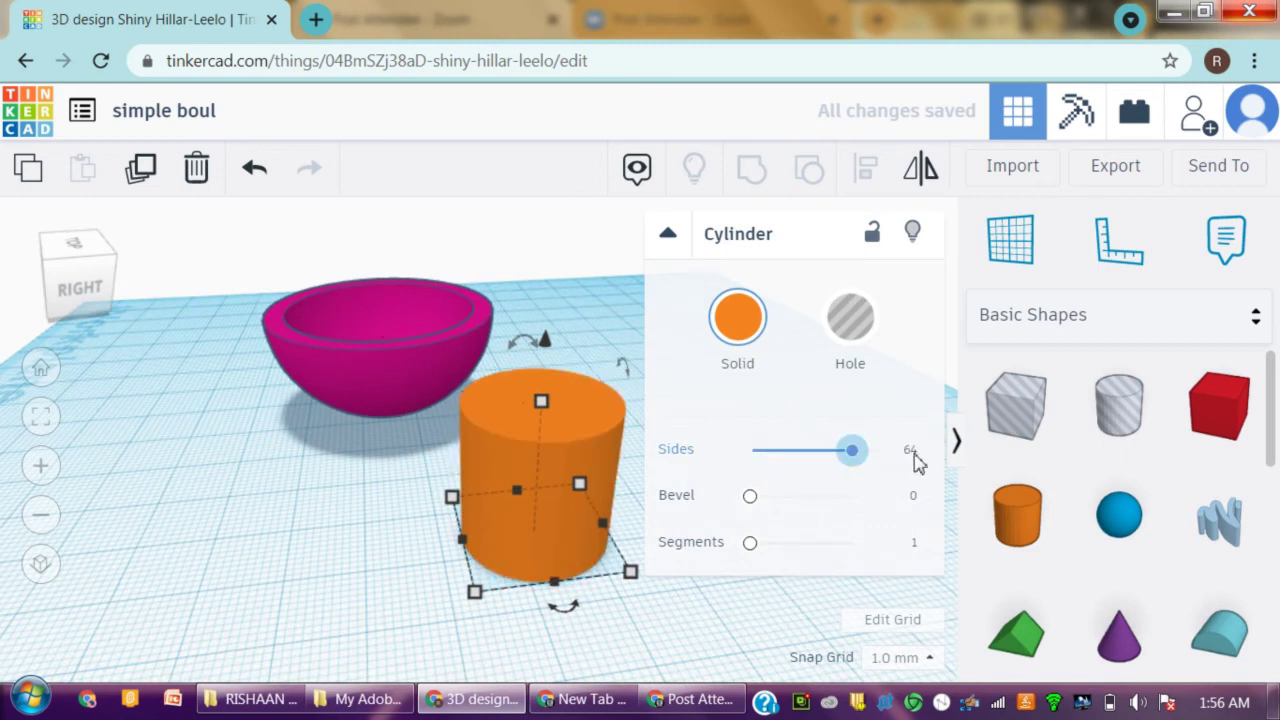
pyautogui.moveTo(541, 401); pyautogui.dragTo(528, 514)
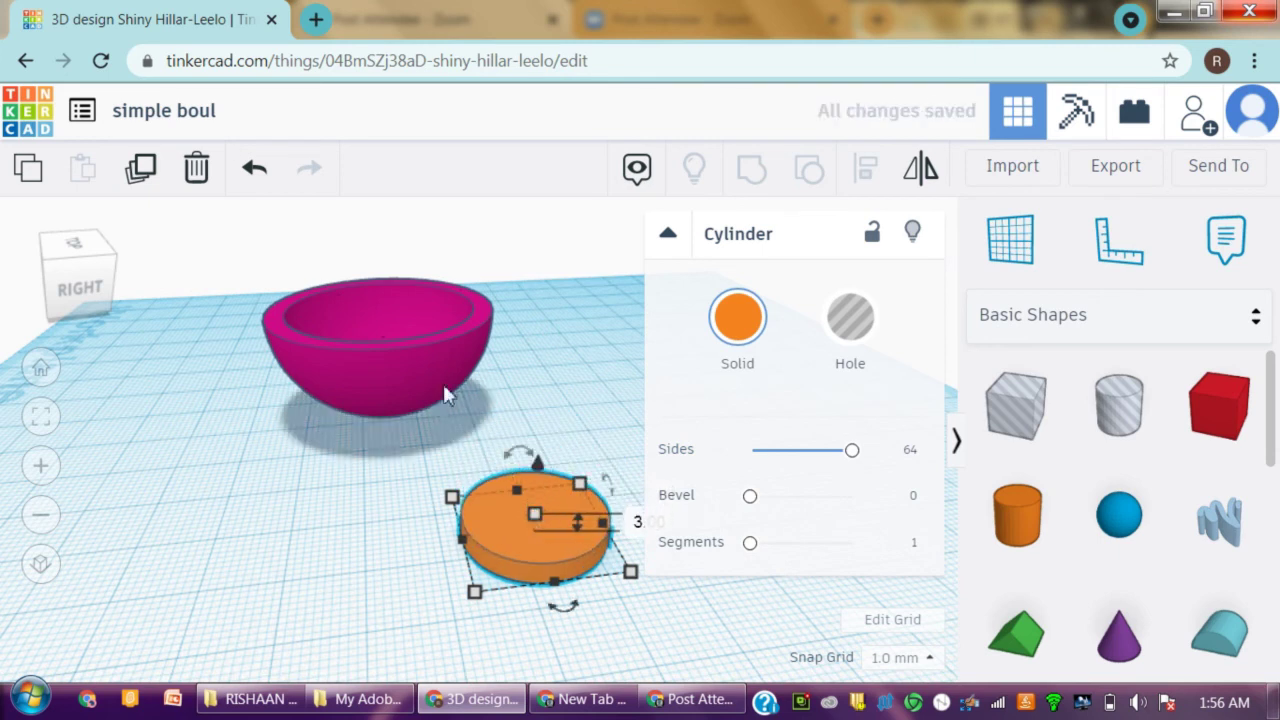
# Move the bowl onto the orange disc and align both so they are centred along both horizontal axes.
pyautogui.moveTo(415, 358); pyautogui.dragTo(632, 505)
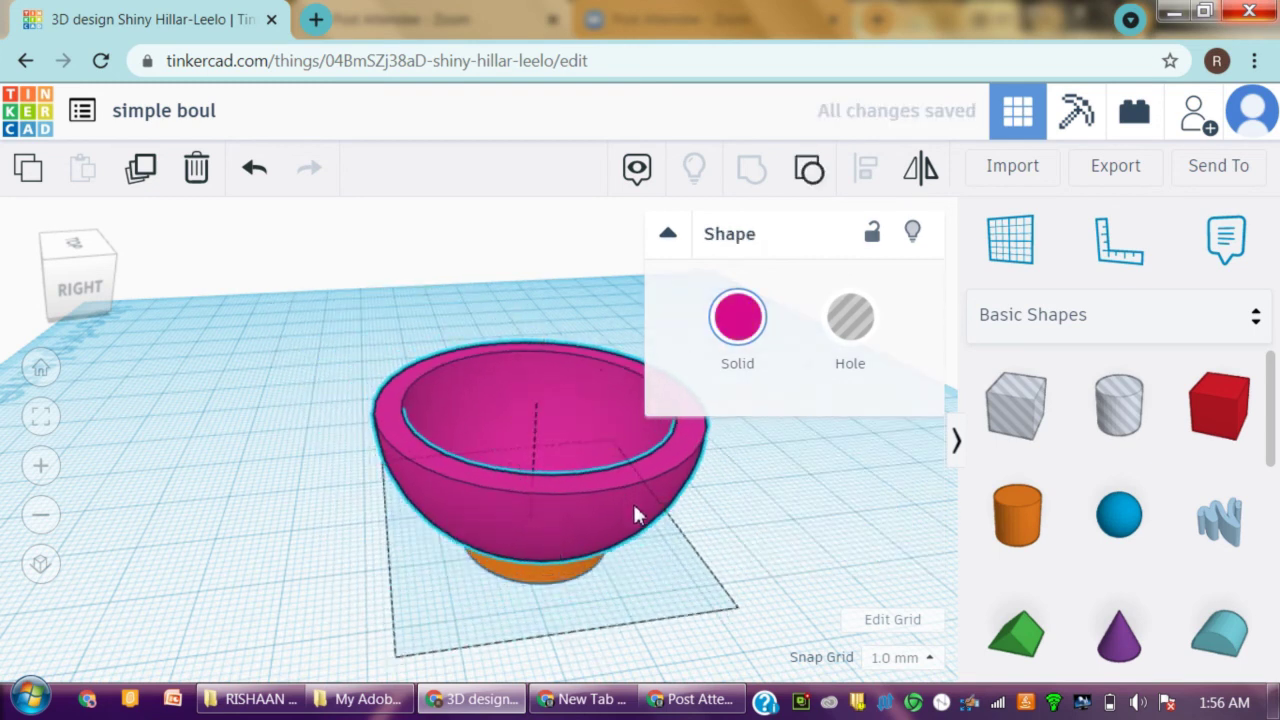
pyautogui.moveTo(729, 523); pyautogui.dragTo(490, 428, button='right')
pyautogui.moveTo(229, 309); pyautogui.dragTo(794, 530)
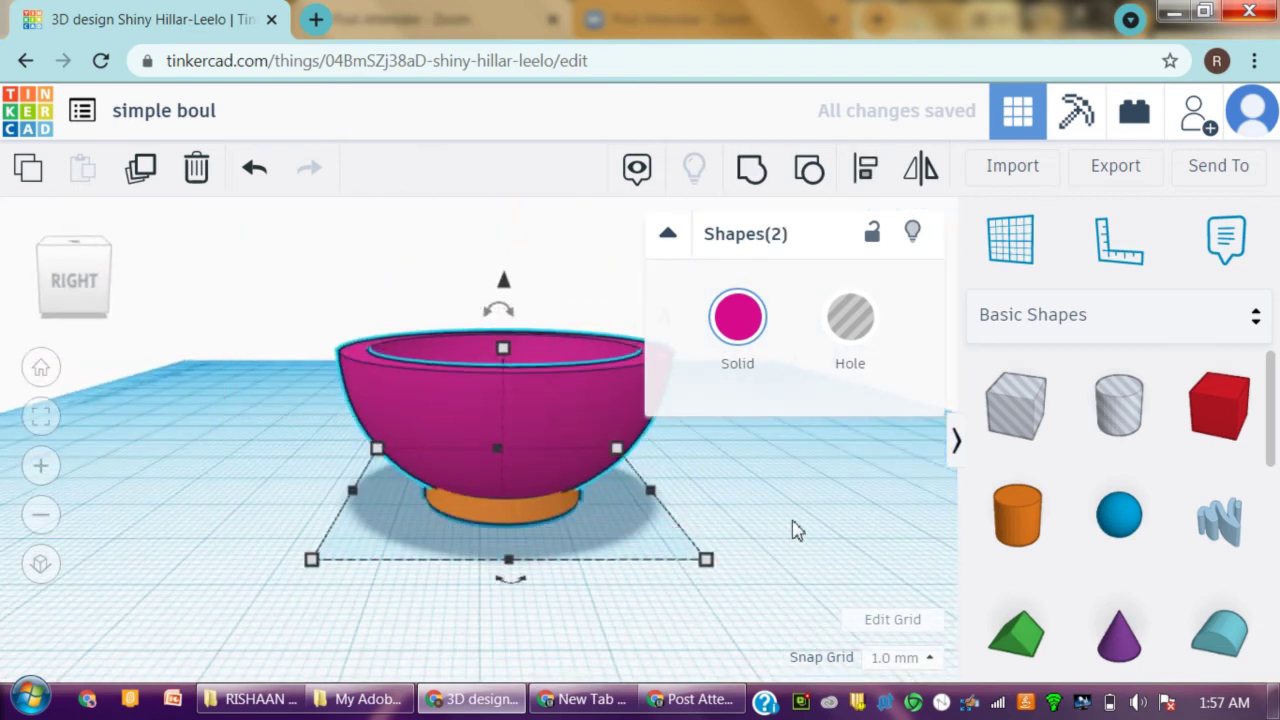
pyautogui.click(865, 172)
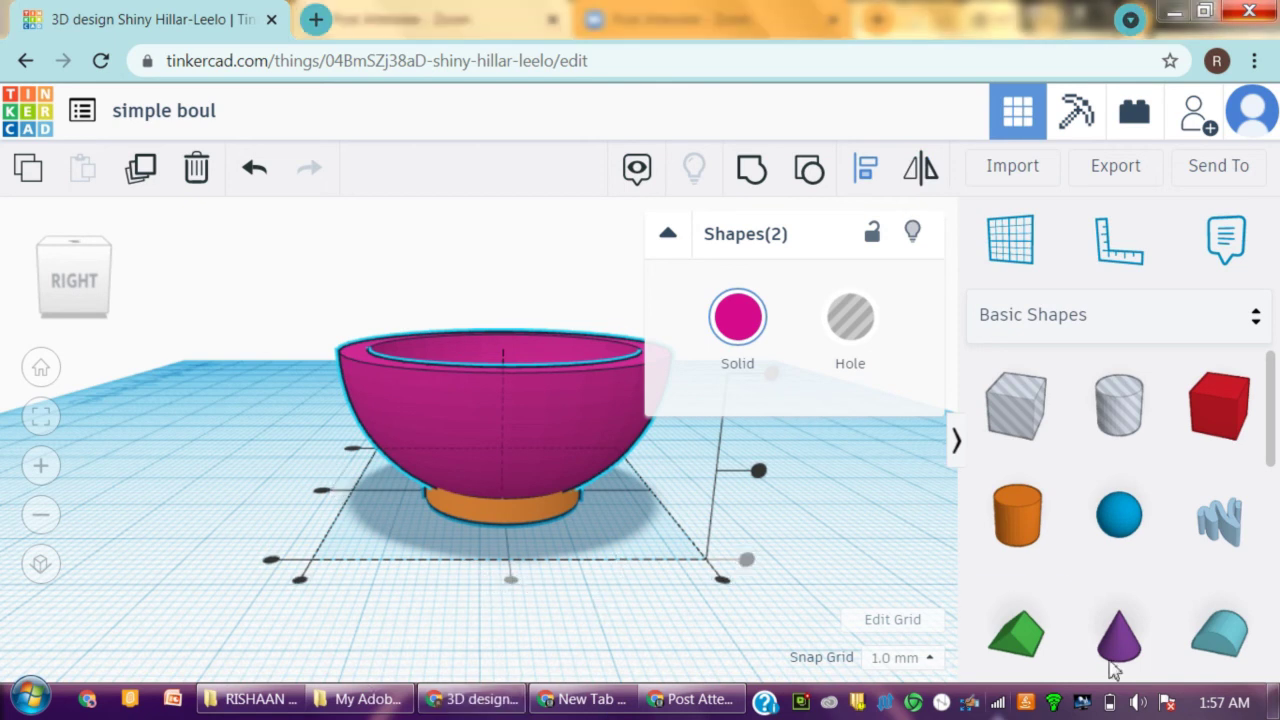
pyautogui.moveTo(255, 598); pyautogui.dragTo(634, 486, button='right')
pyautogui.press('l')
pyautogui.moveTo(554, 451); pyautogui.dragTo(560, 535, button='right')
pyautogui.click(616, 551)
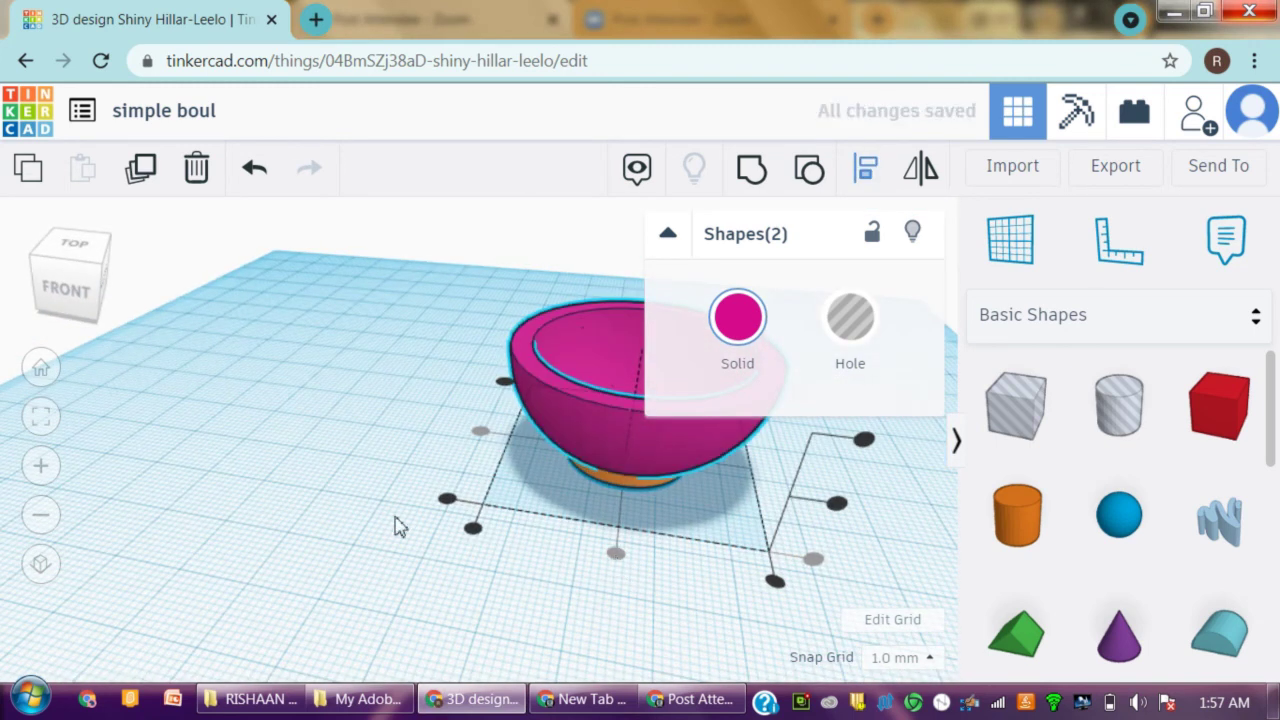
pyautogui.click(380, 390)
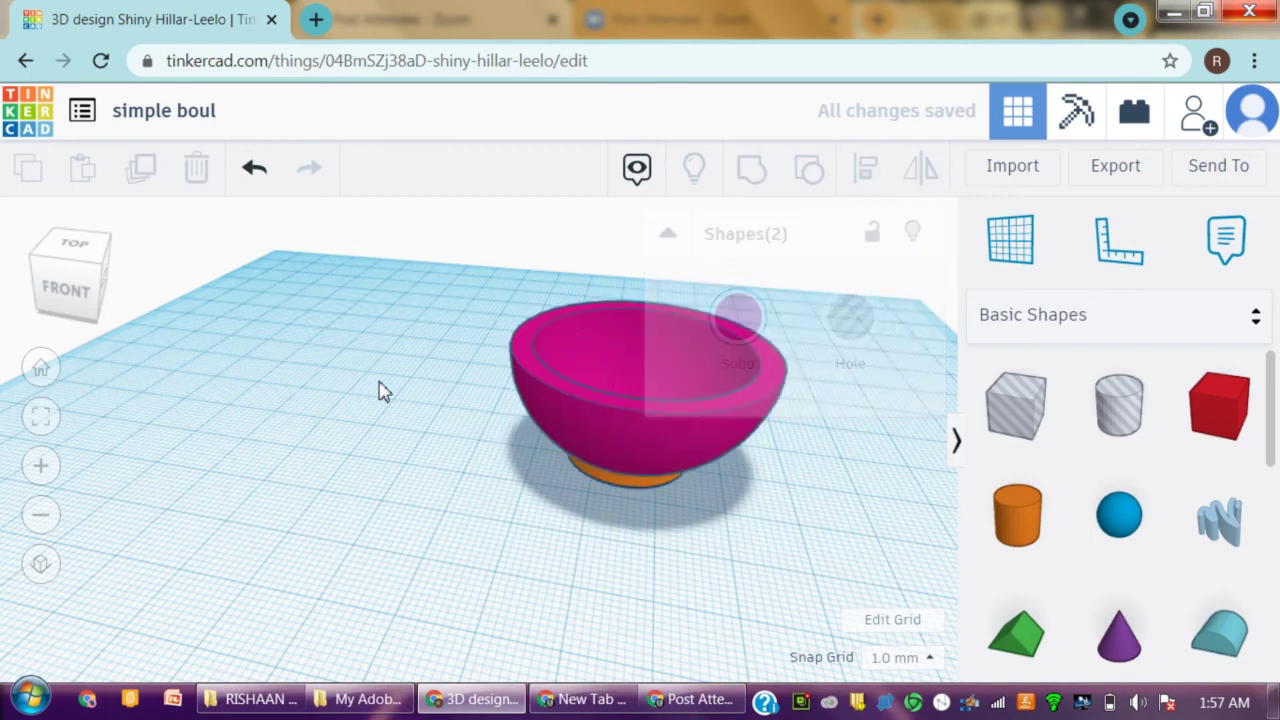
# Group the bowl and the orange disc into a single shape.
pyautogui.moveTo(623, 486); pyautogui.dragTo(285, 420, button='right')
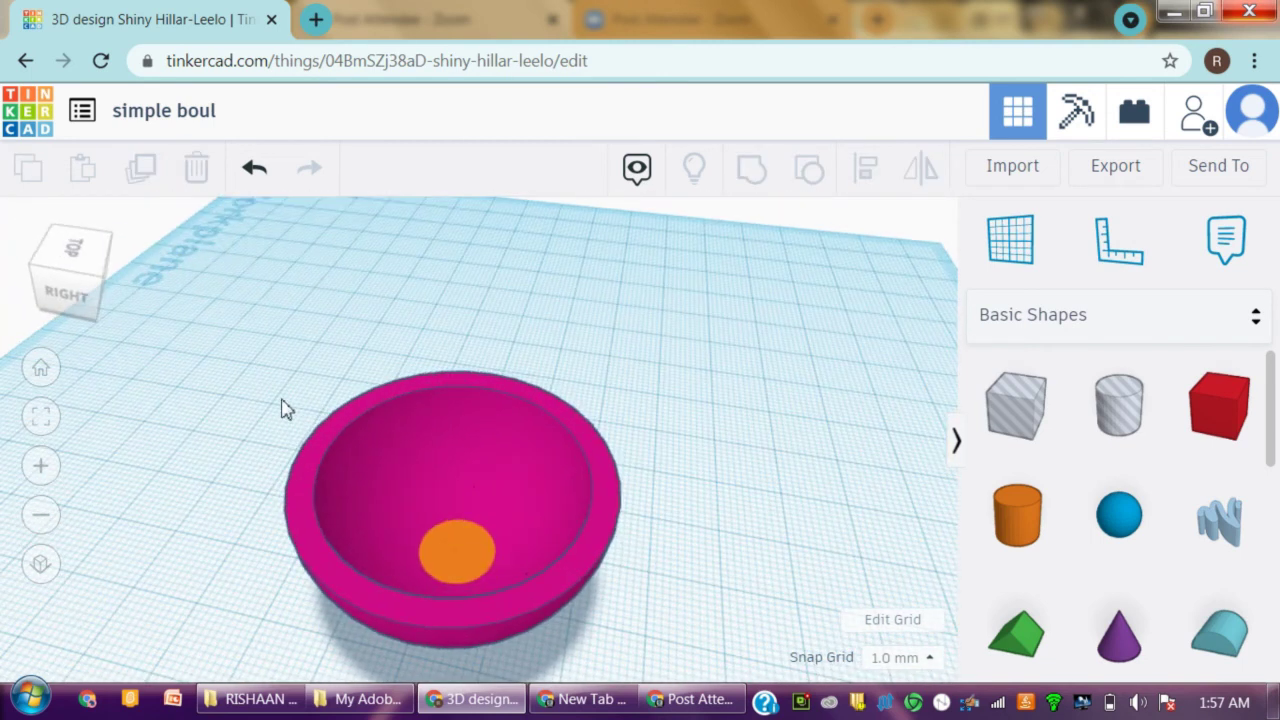
pyautogui.moveTo(293, 362); pyautogui.dragTo(688, 682)
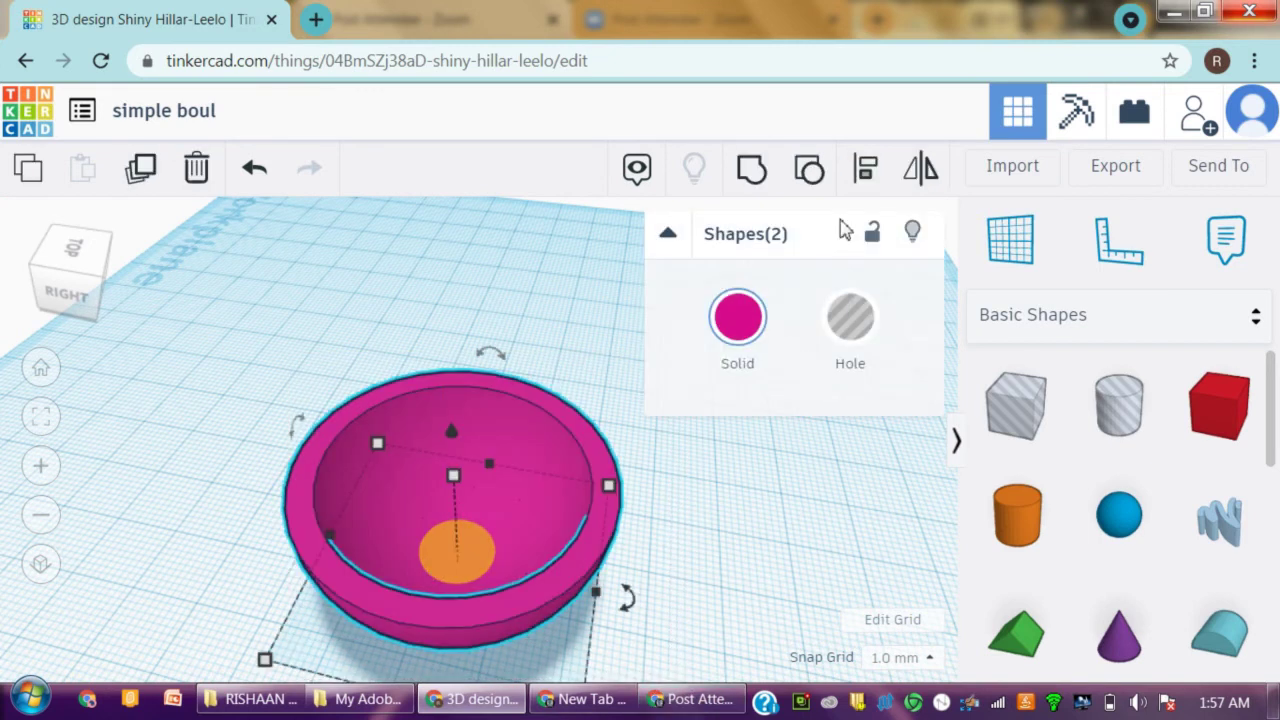
pyautogui.click(753, 170)
pyautogui.moveTo(583, 543); pyautogui.dragTo(597, 625, button='right')
# Recolour the grouped bowl with the light turquoise preset and make it transparent.
pyautogui.click(726, 337)
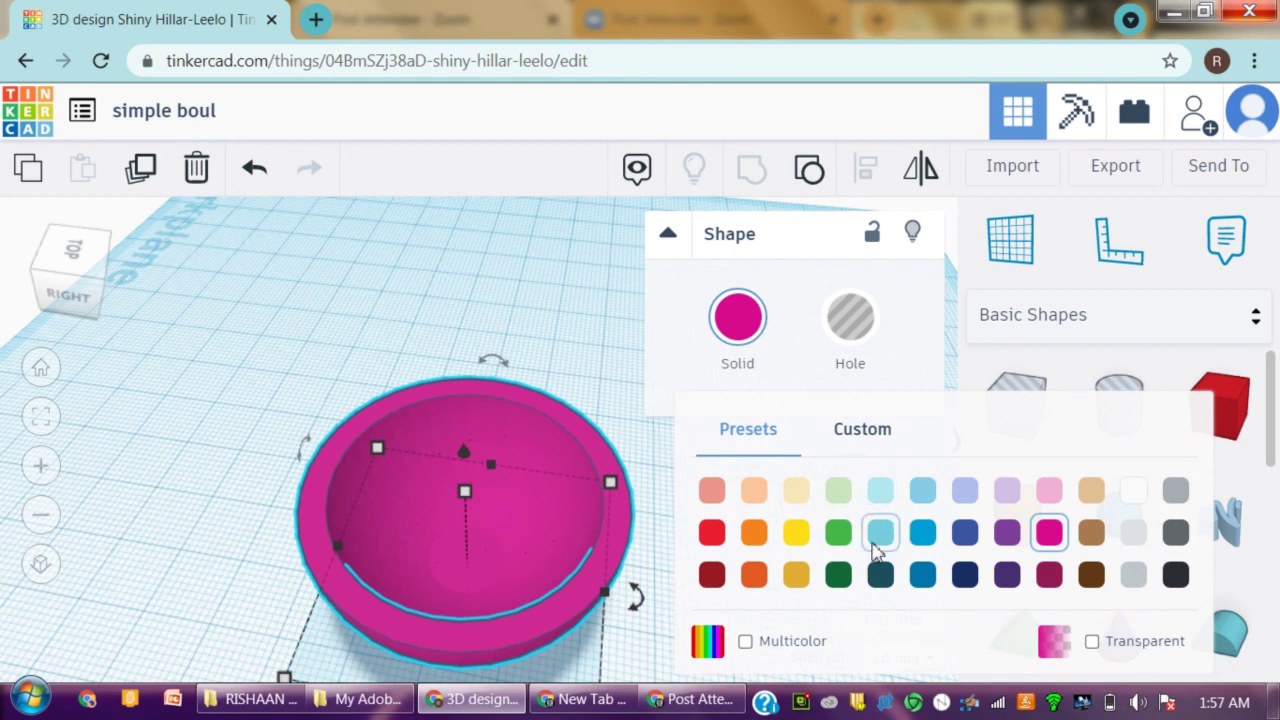
pyautogui.click(875, 540)
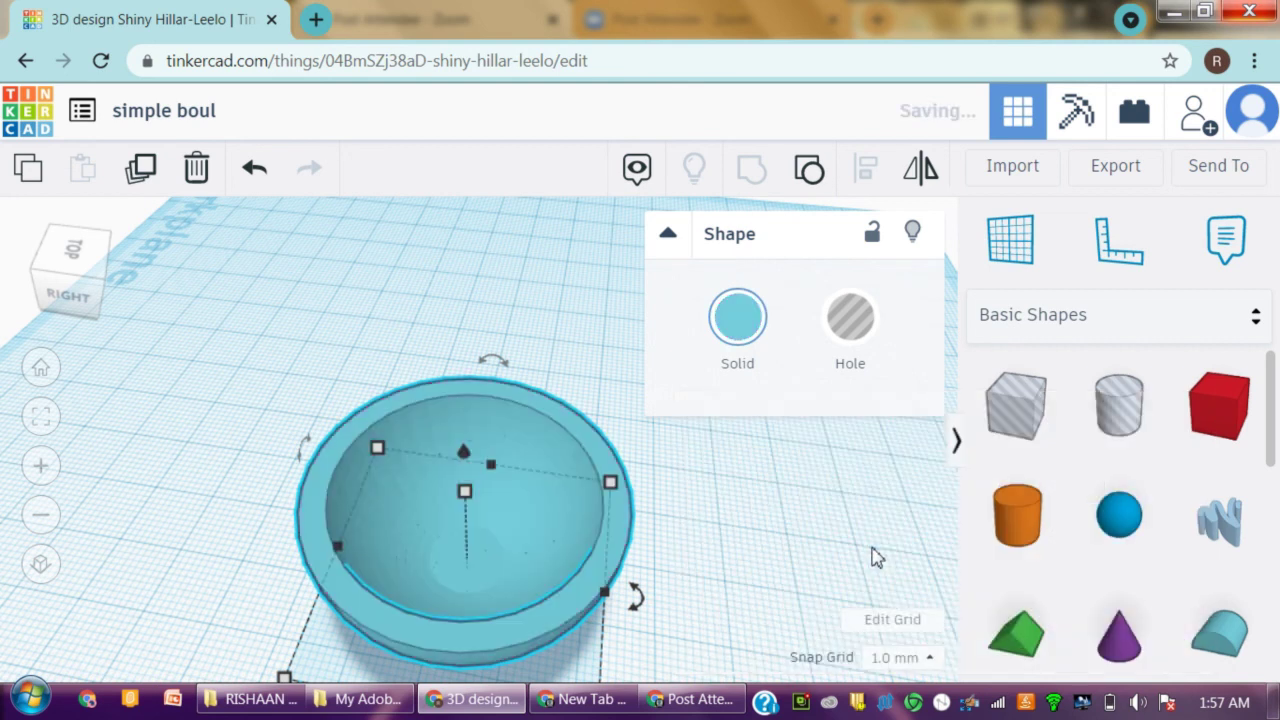
pyautogui.click(745, 340)
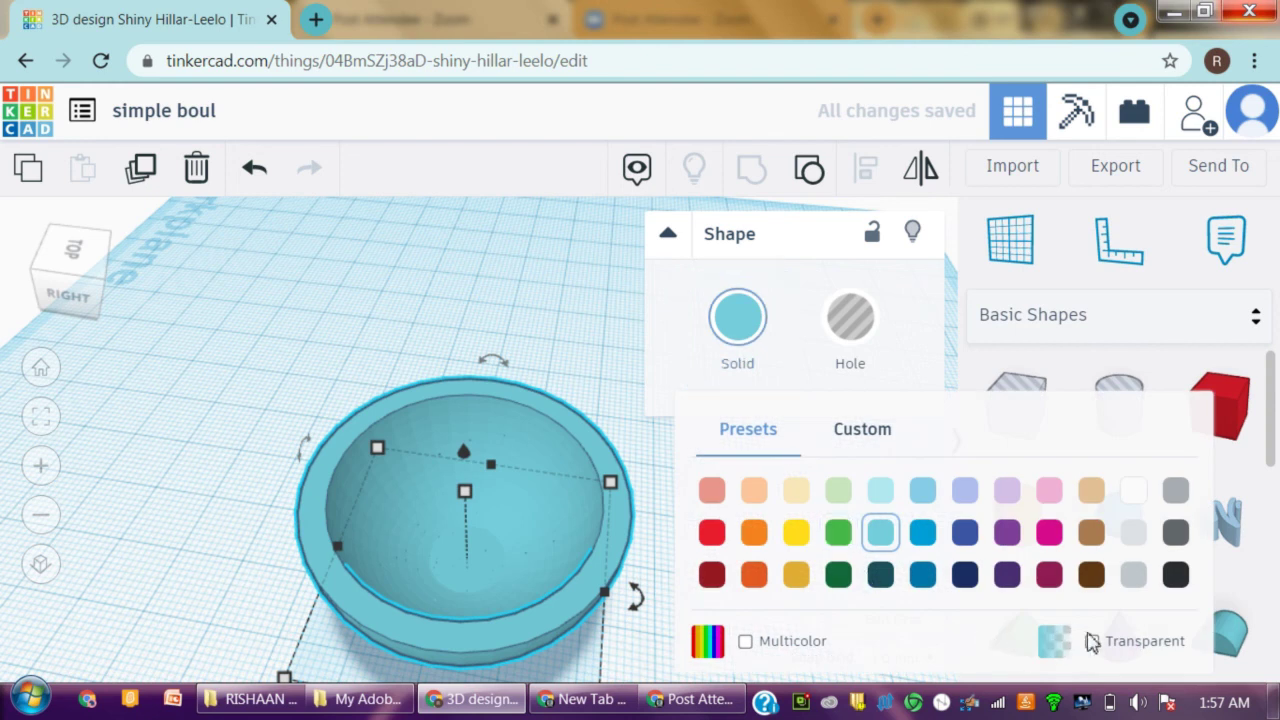
pyautogui.click(1094, 643)
pyautogui.moveTo(646, 496); pyautogui.dragTo(695, 578, button='right')
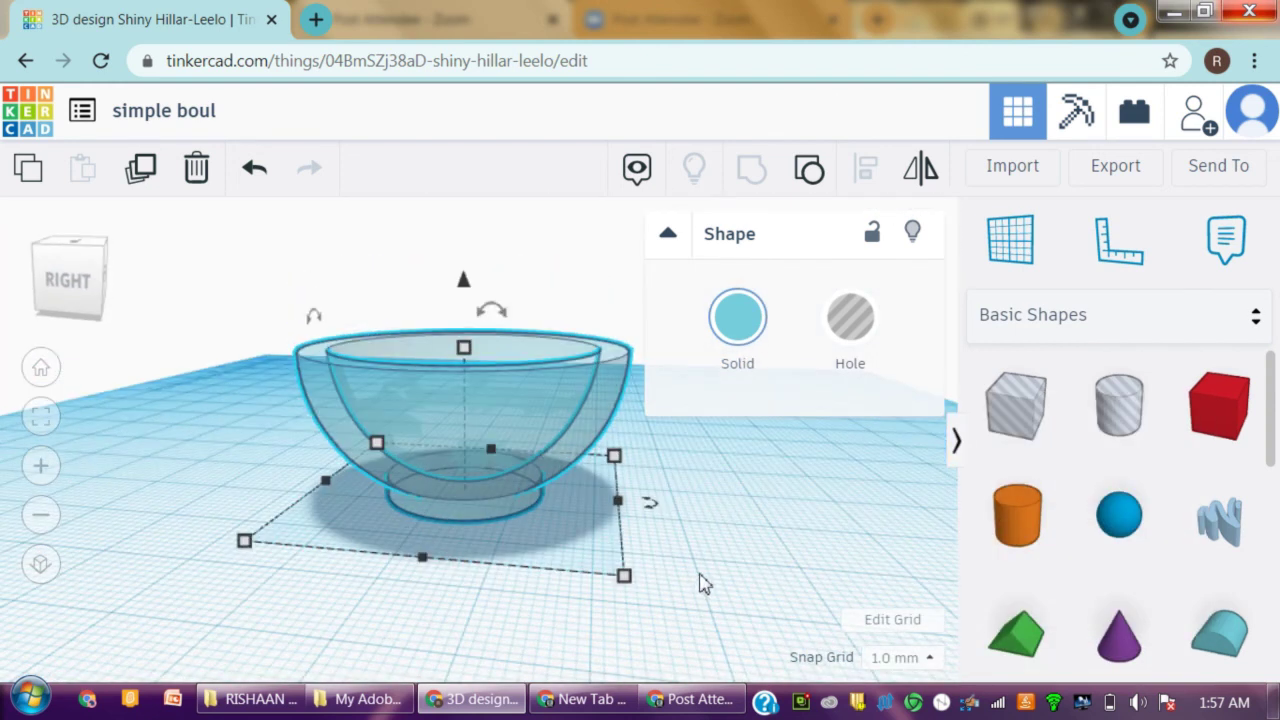